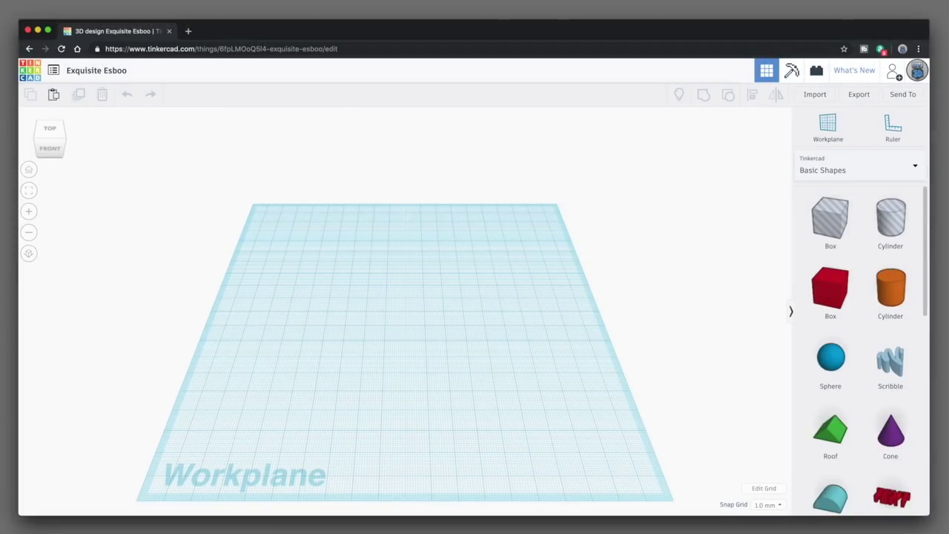
Step: Rename the design as Pinwheel
click(101, 70)
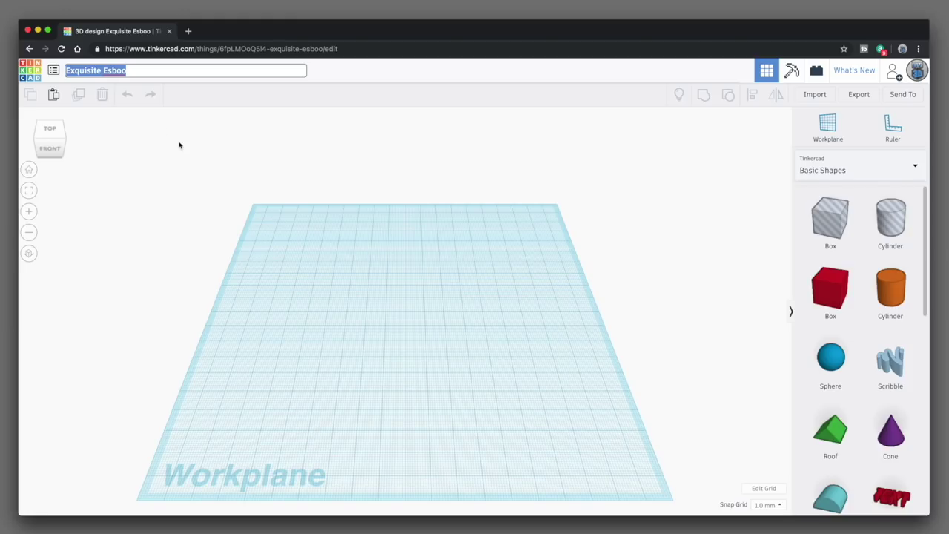
text(Pin)
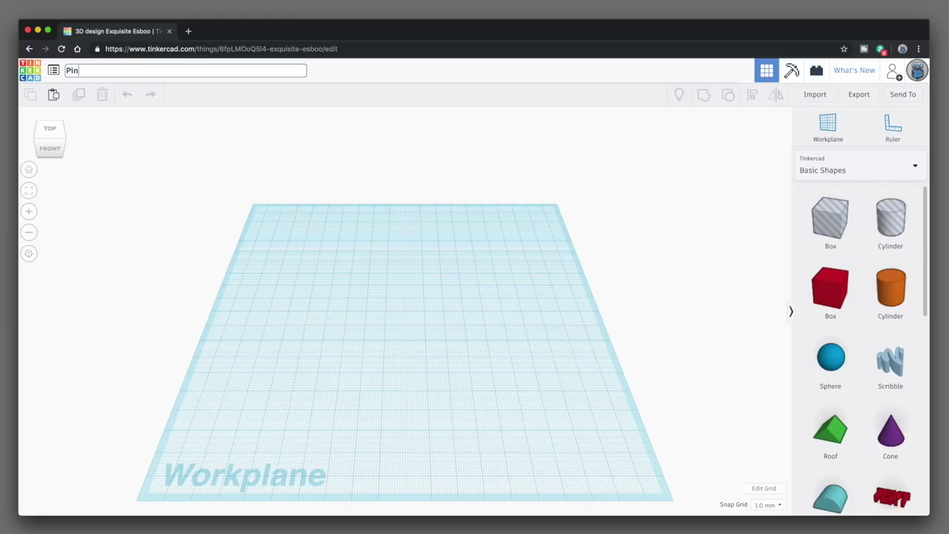
text(wheel)
key(Return)
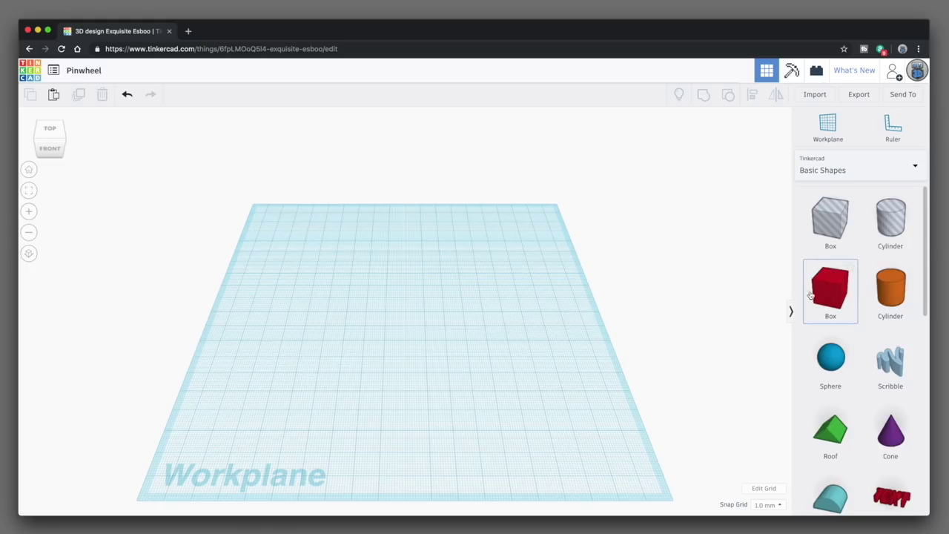
Step: Add a solid box to the workplane and size it 150 mm wide, 10 mm high and 10 mm long
drag(829, 293, 419, 293)
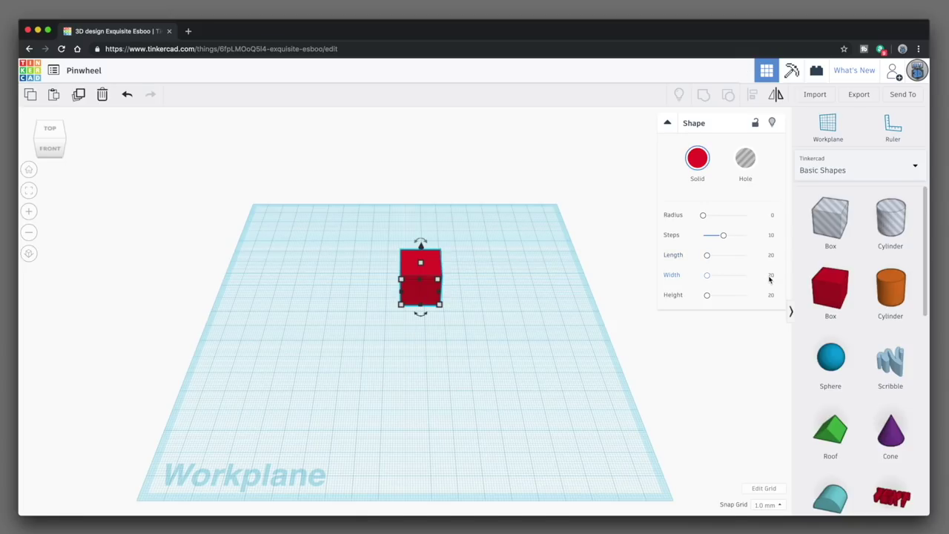
click(770, 275)
text(150)
key(Return)
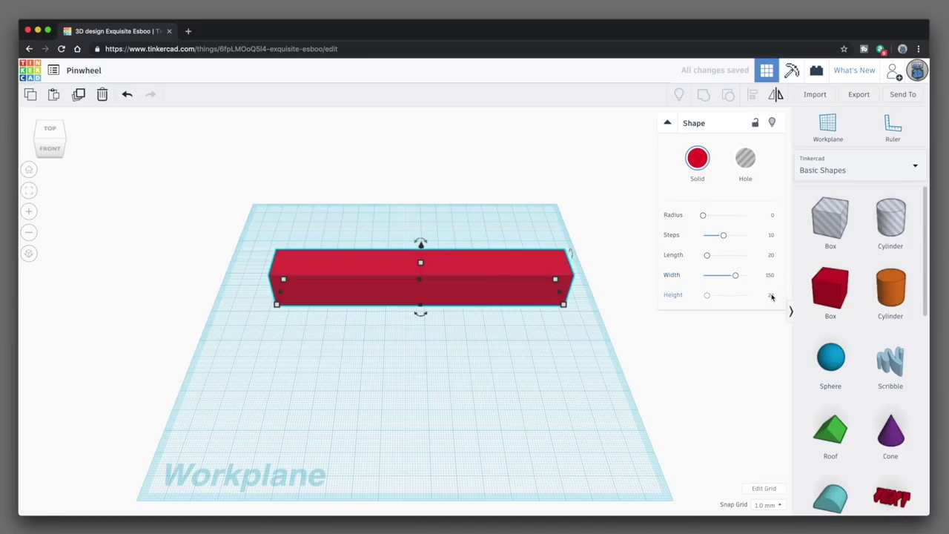
click(771, 296)
text(10)
key(Return)
click(771, 255)
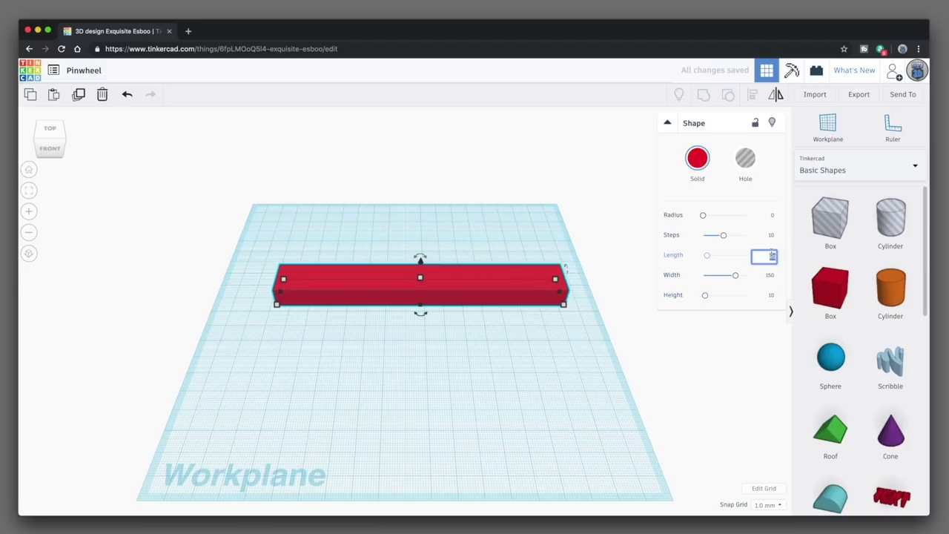
key(BackSpace)
text(10)
key(Return)
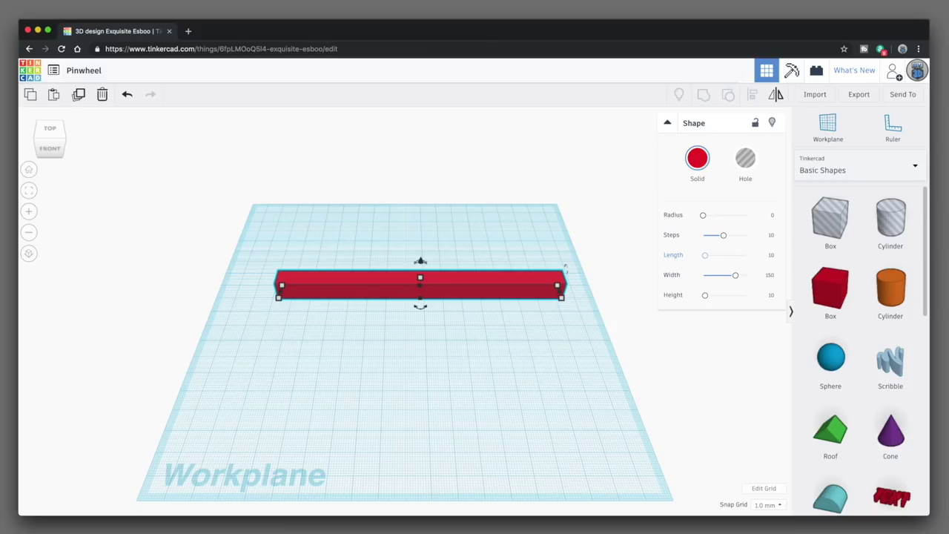
Step: Chamfer the long bar's edges by setting its radius to 2 and its steps to 1
click(772, 215)
text(2)
key(Return)
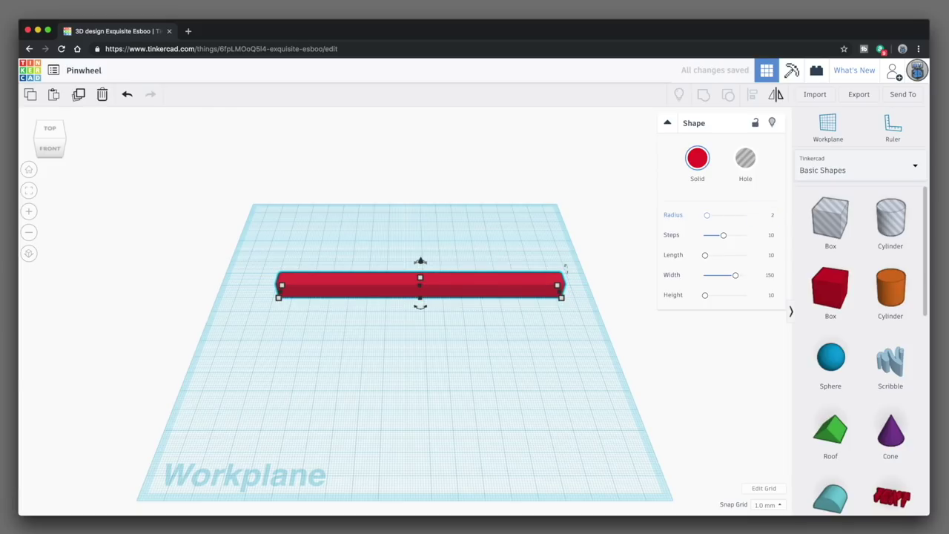
click(772, 235)
text(1)
key(Return)
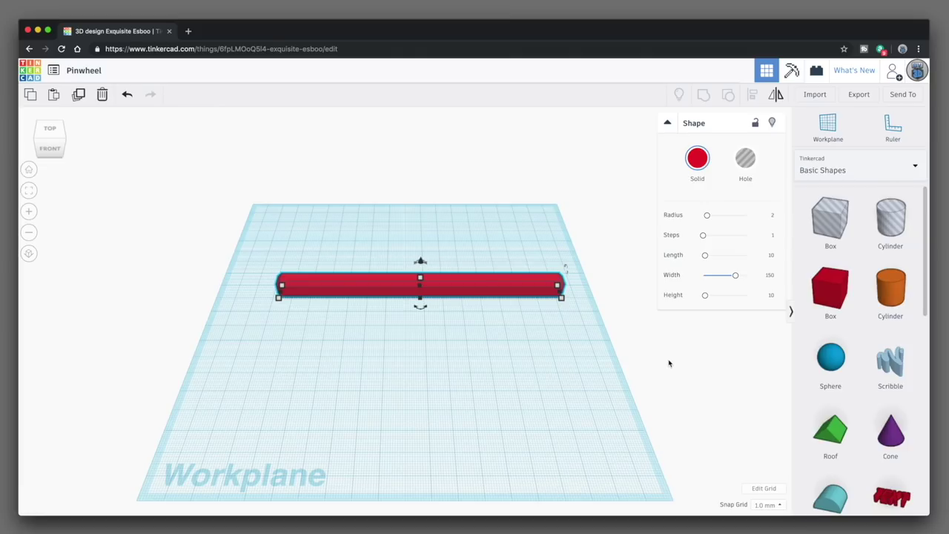
Step: Add a second solid box in front of the long bar and set its front-to-back dimension to 40 mm
click(841, 297)
drag(841, 298, 455, 380)
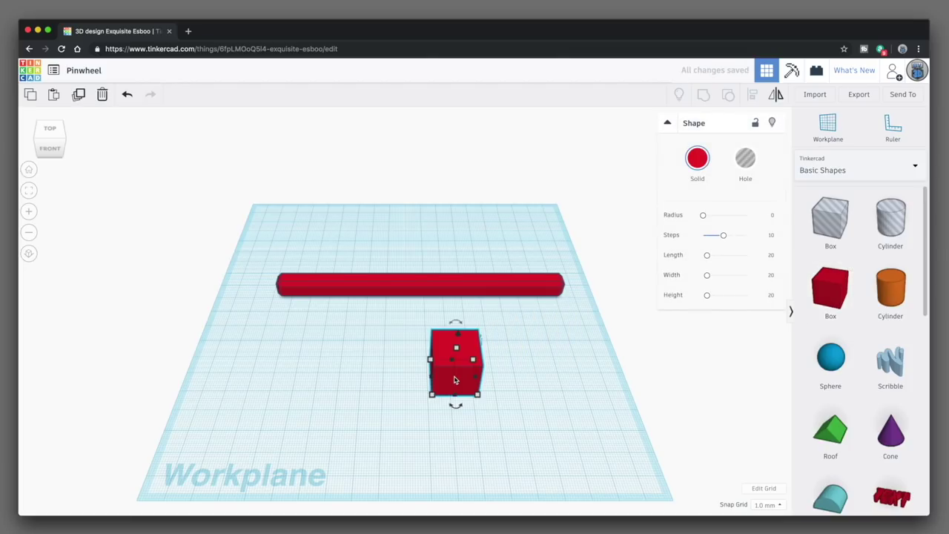
mouse_move(433, 395)
key(Tab)
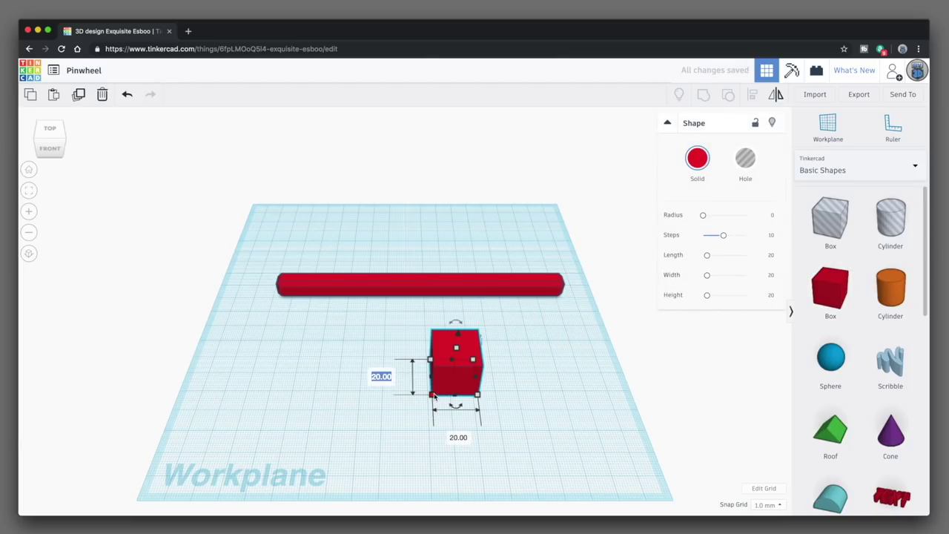
text(40)
key(Return)
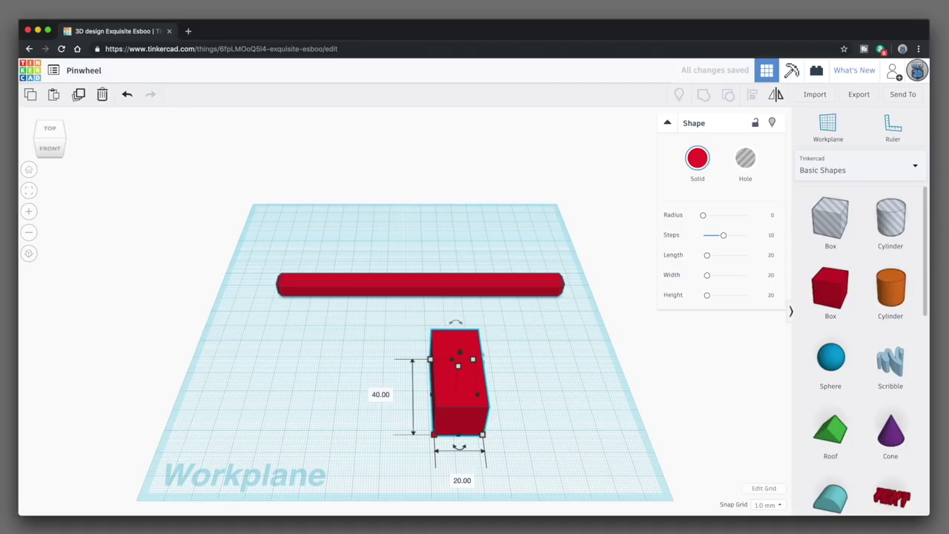
Step: Set the second box's width and height to 3.8 mm each to make a thin square peg
key(Tab)
key(Tab)
text(3.8)
key(Return)
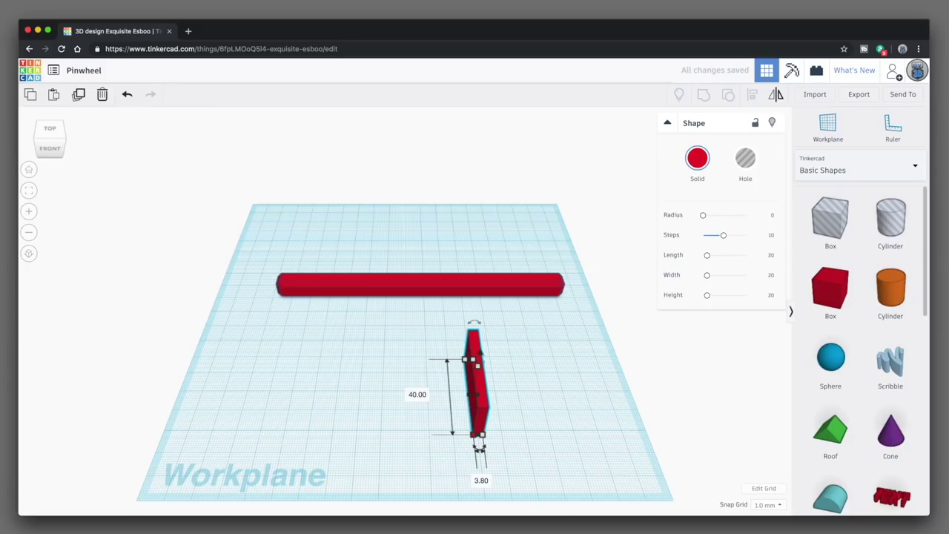
key(Tab)
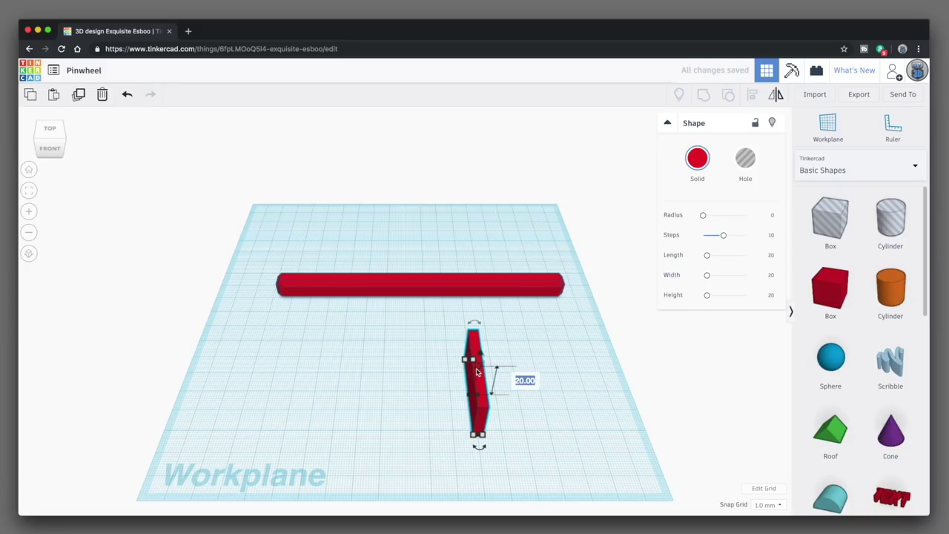
text(3.8)
key(Return)
click(484, 379)
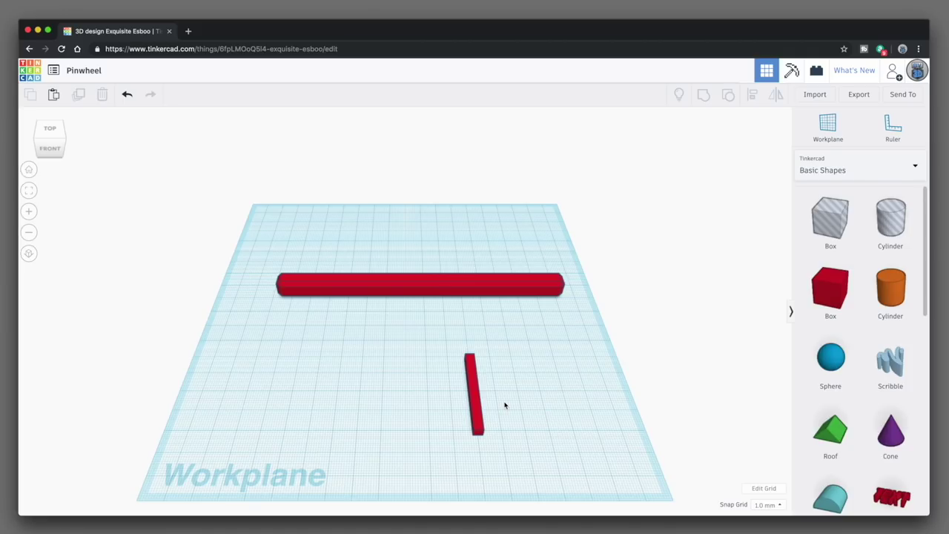
Step: Add a hole box near the long bar's left end and set its footprint to 4.6 × 4.6 mm
drag(823, 227, 321, 332)
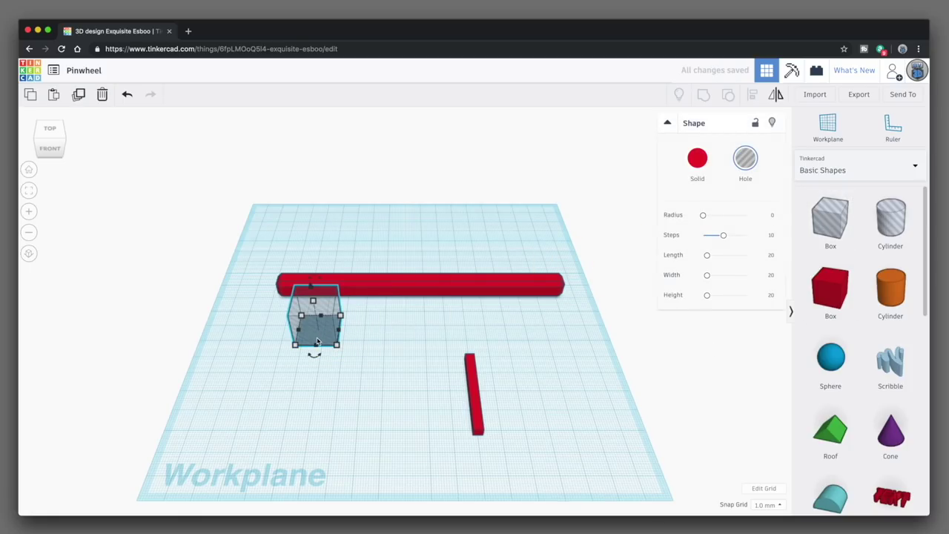
mouse_move(294, 346)
key(Tab)
key(Tab)
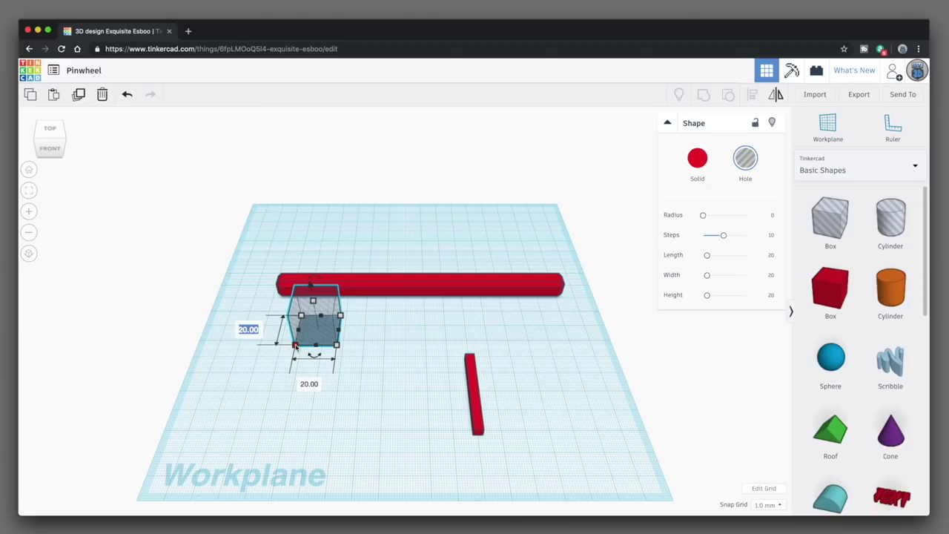
text(4.6)
key(Tab)
text(4.6)
key(Return)
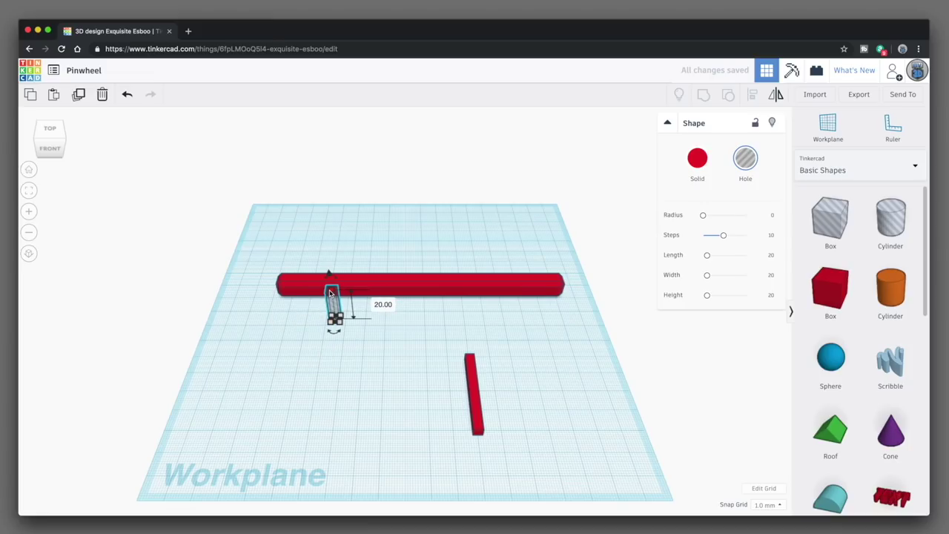
Step: Reduce the hole box's height and, in orthographic view, move it into the long bar near its left end
drag(330, 293, 333, 303)
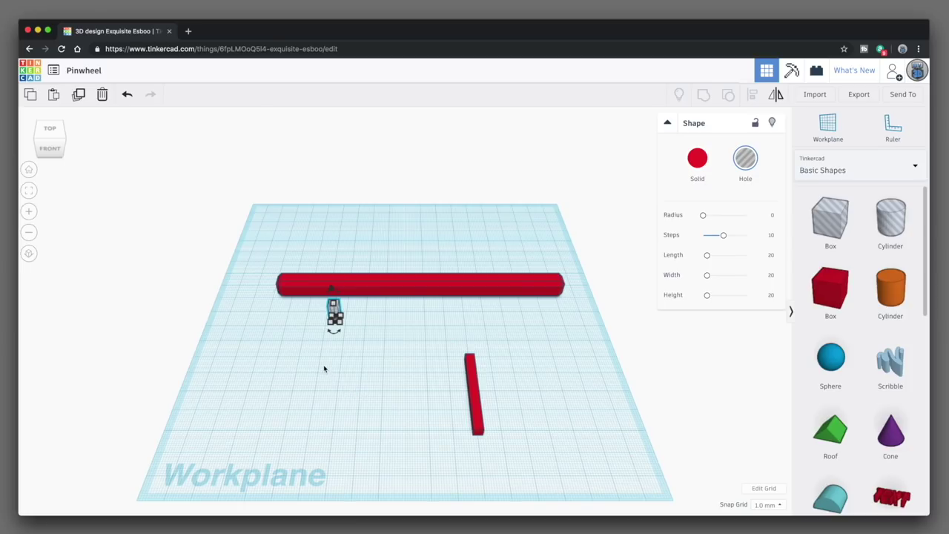
drag(337, 327, 339, 324)
click(29, 253)
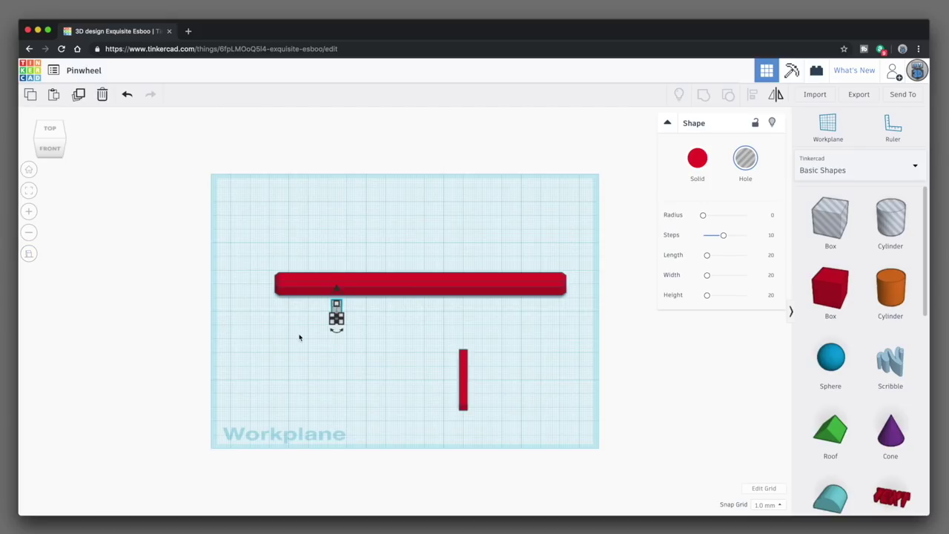
drag(336, 314, 289, 291)
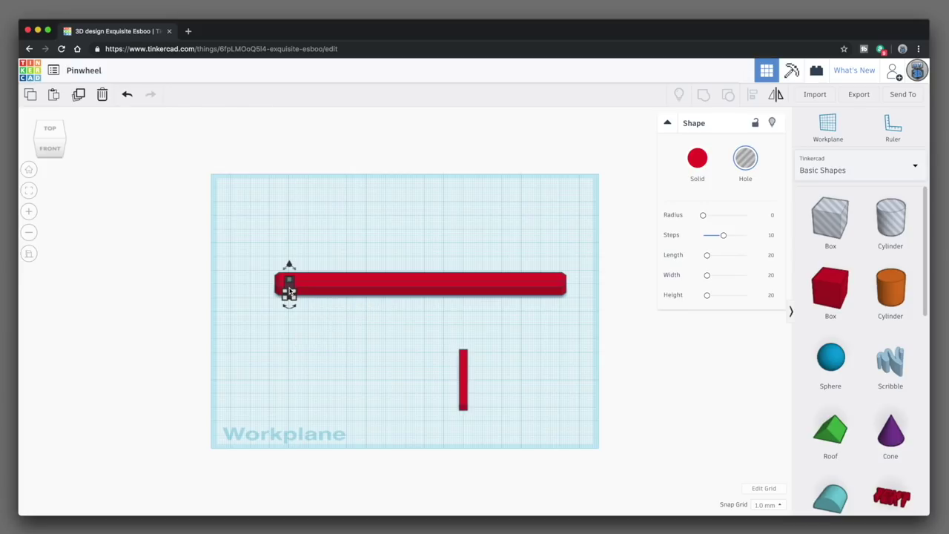
Step: Align the hole box with the long bar, centred across the bar's width and flush with its left end
click(353, 285)
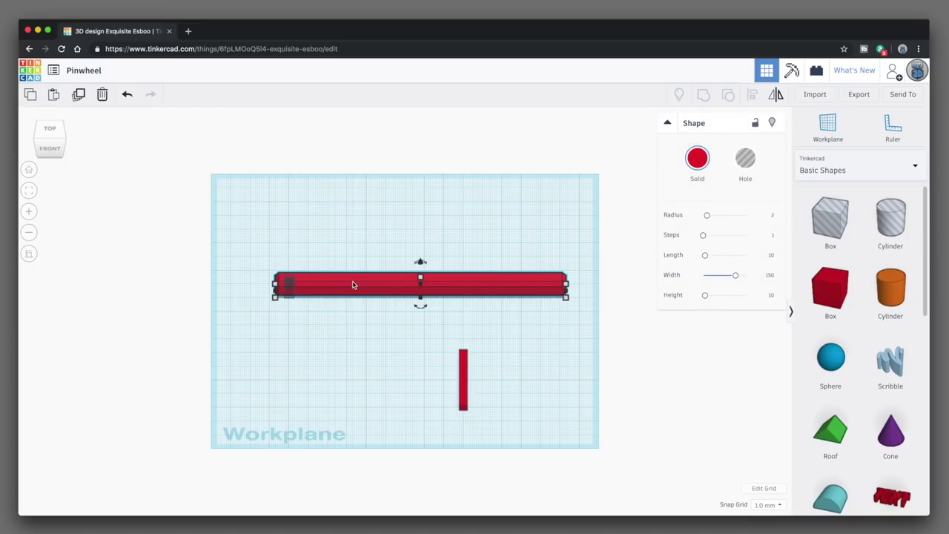
scroll(353, 284, up, 2)
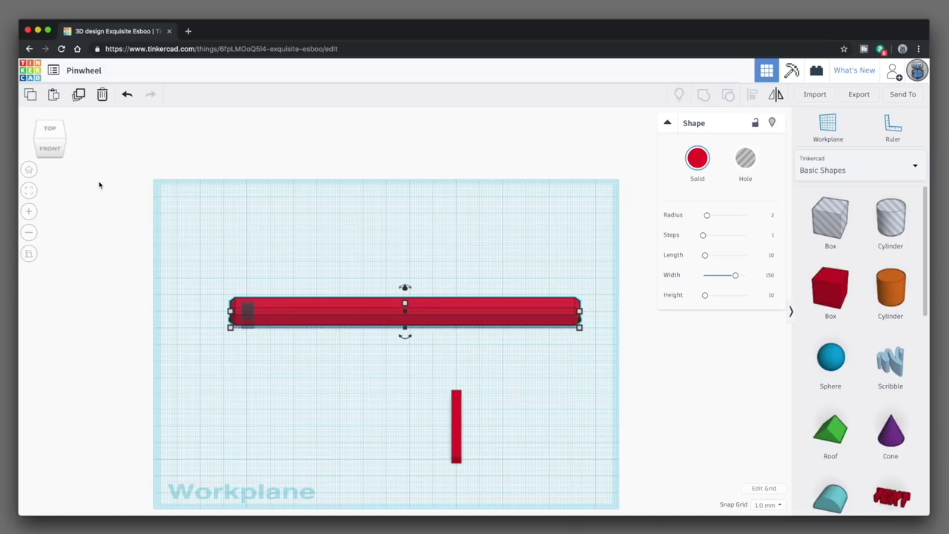
mouse_move(64, 138)
mouse_down()
mouse_move(78, 157)
mouse_move(62, 152)
mouse_up()
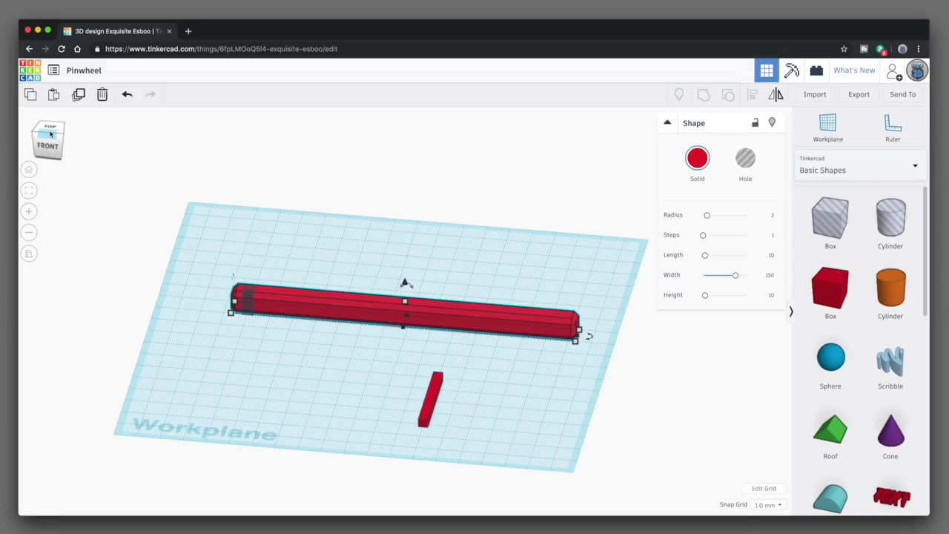
click(50, 133)
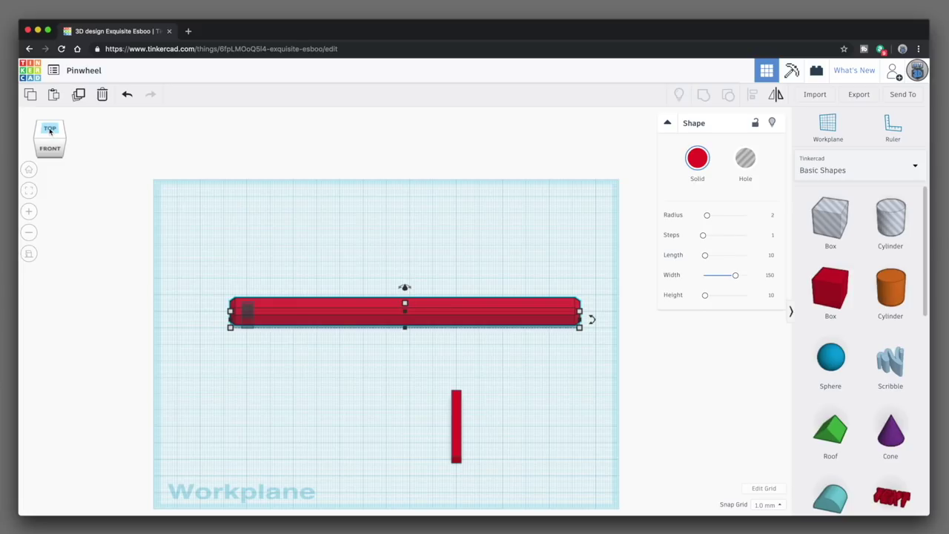
click(50, 130)
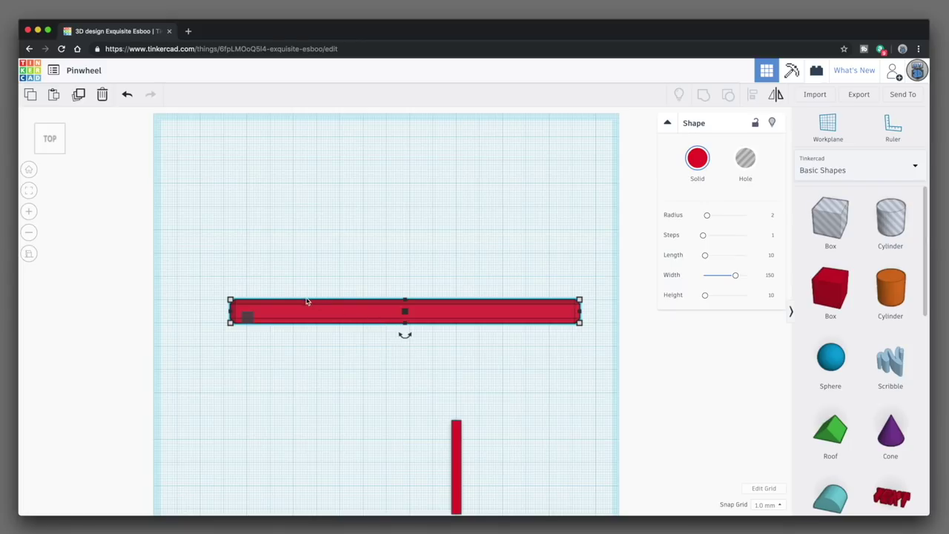
click(221, 283)
drag(214, 284, 273, 339)
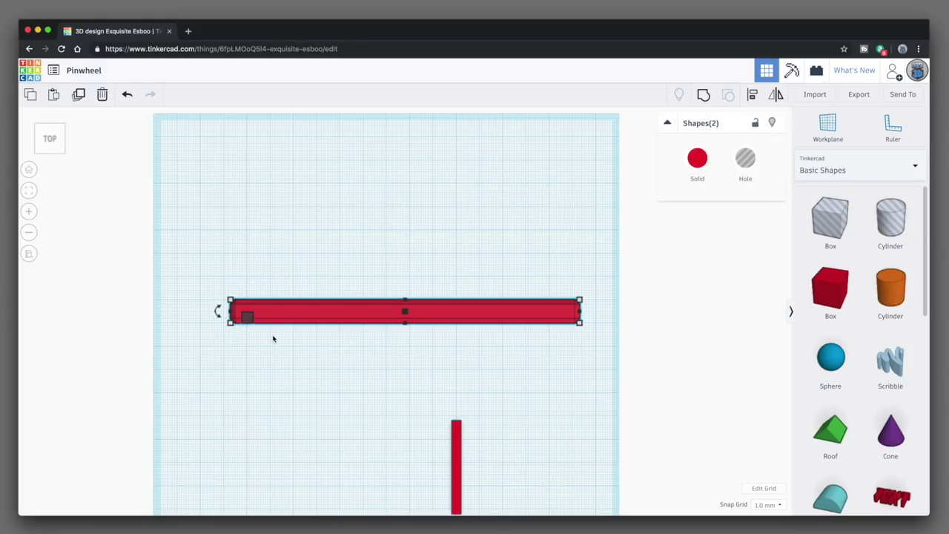
click(752, 97)
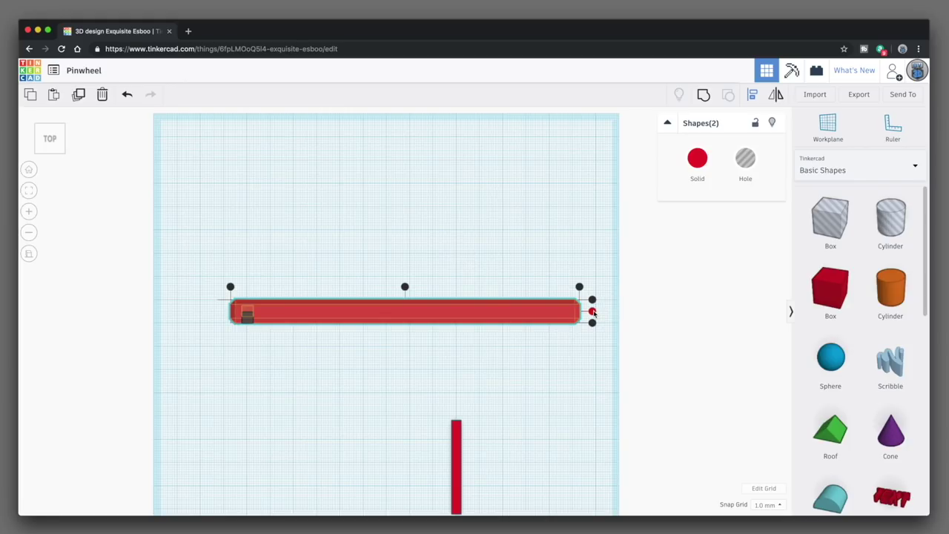
click(593, 312)
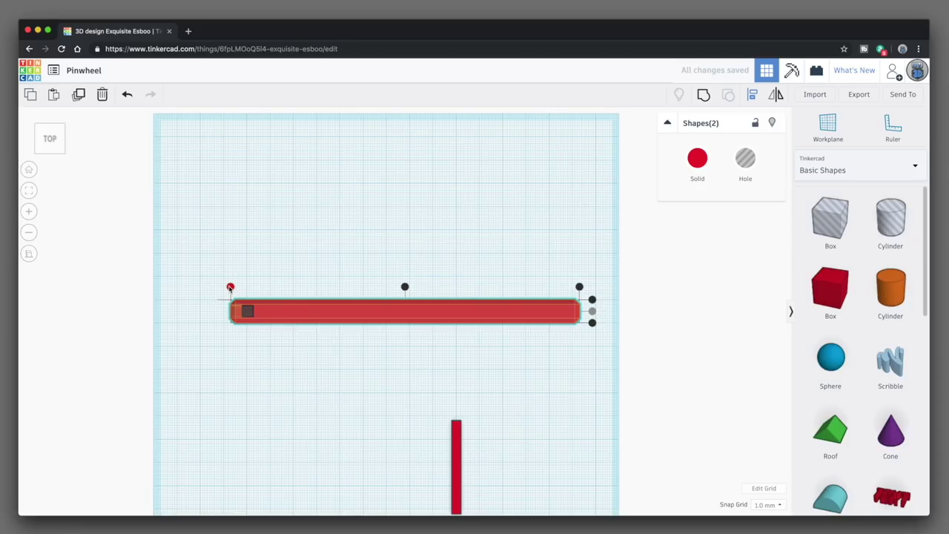
click(230, 287)
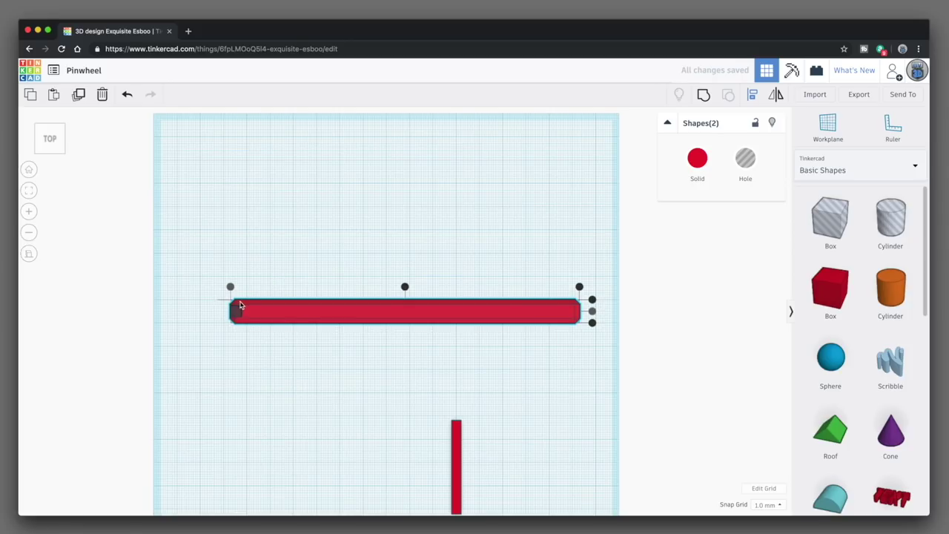
click(247, 341)
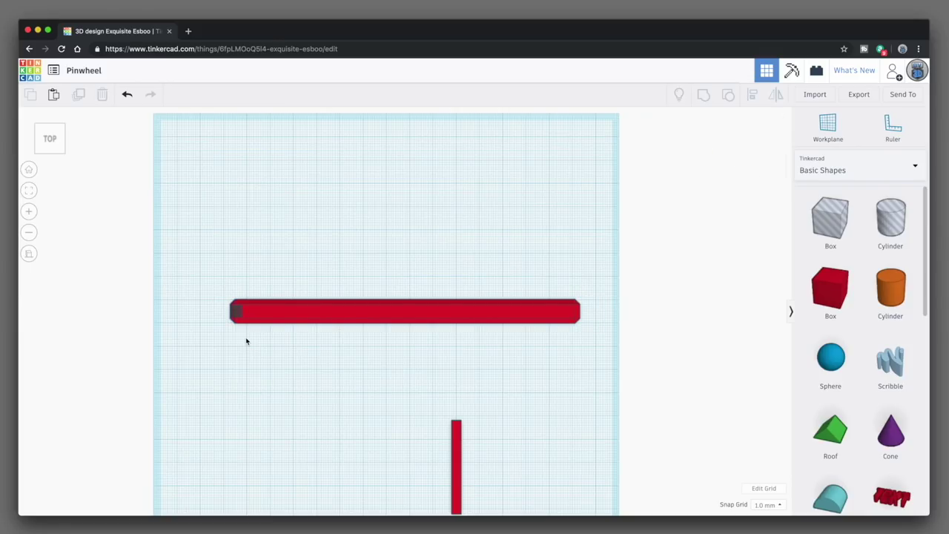
Step: Shift the hole box 5 mm inward along the bar from its left end
click(237, 312)
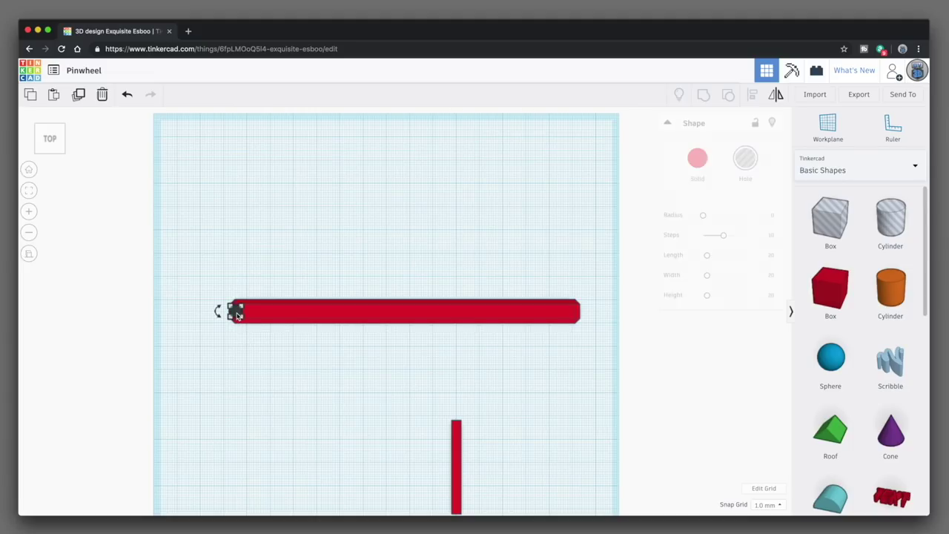
key(f)
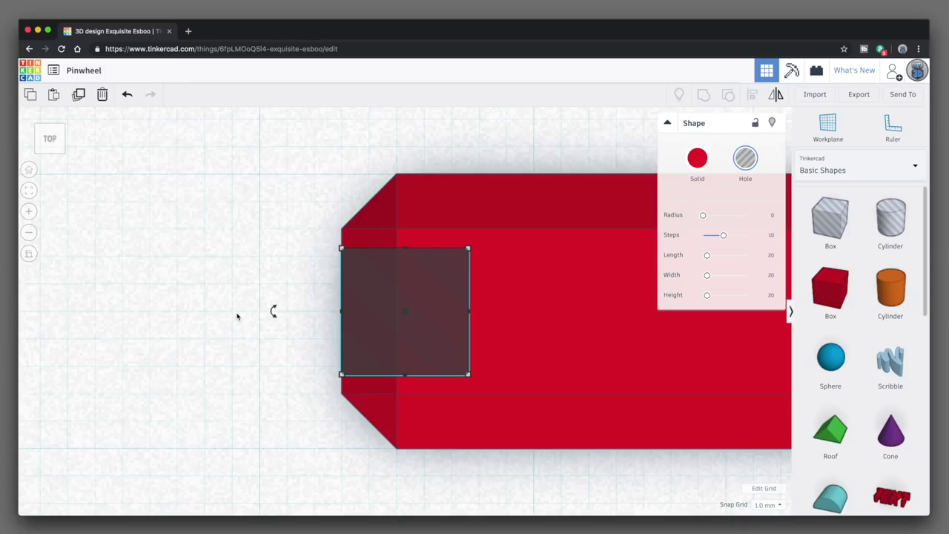
key(Right)
key(Right)
key(Right)
key(Right)
key(Right)
key(Right)
key(Right)
key(Right)
key(Right)
key(Right)
key(Right)
key(Right)
key(Right)
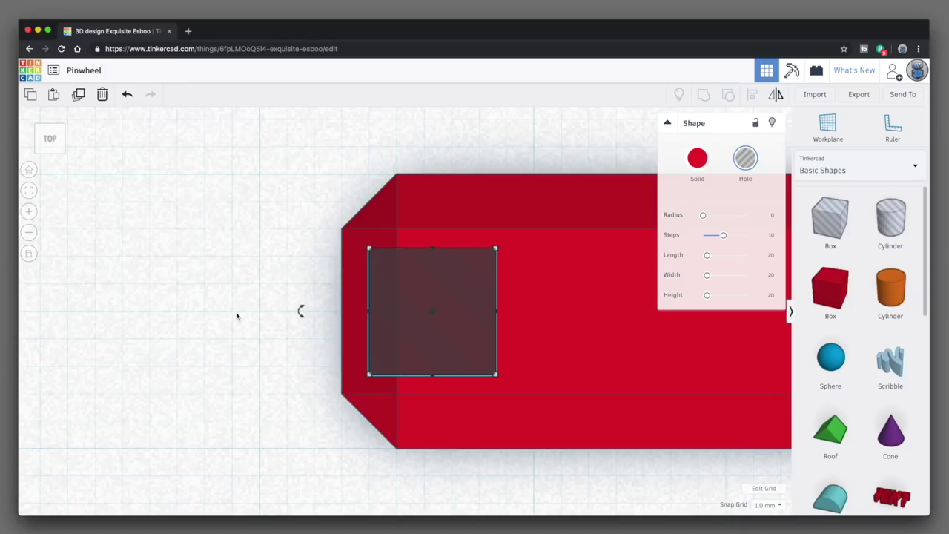
key(Right)
key(Right)
key(Right)
key(Right)
key(Right)
key(Right)
key(Right)
key(Right)
key(Right)
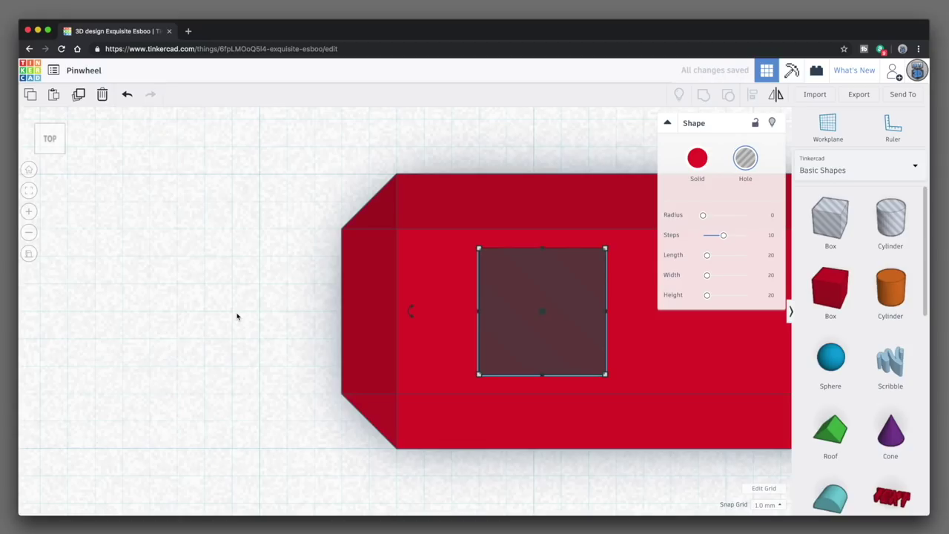
Step: Select the long bar together with the hole box and group them to cut the square hole through the bar
click(262, 198)
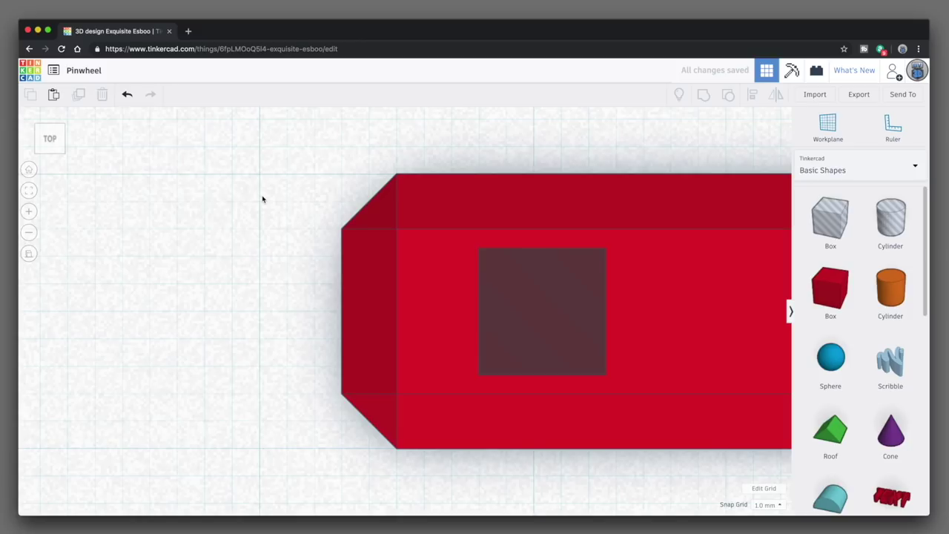
drag(263, 199, 563, 447)
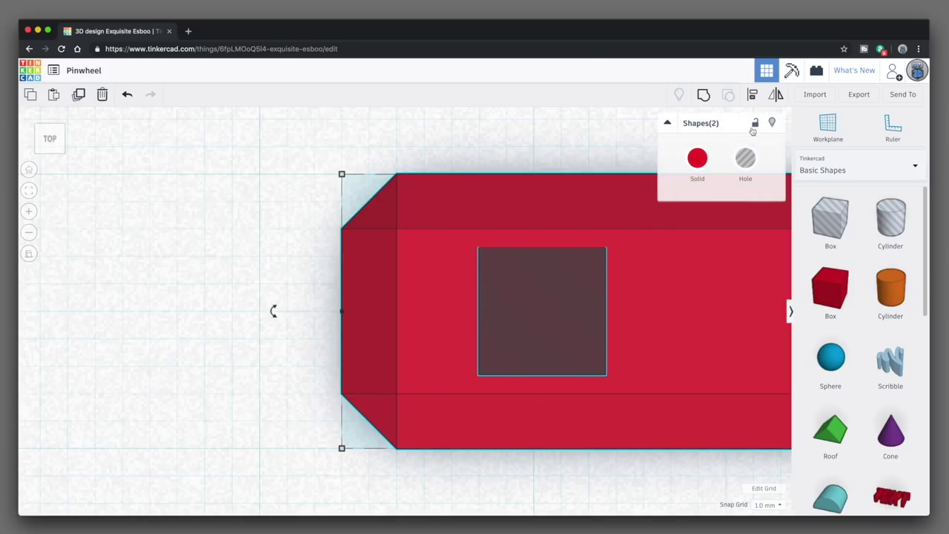
click(703, 97)
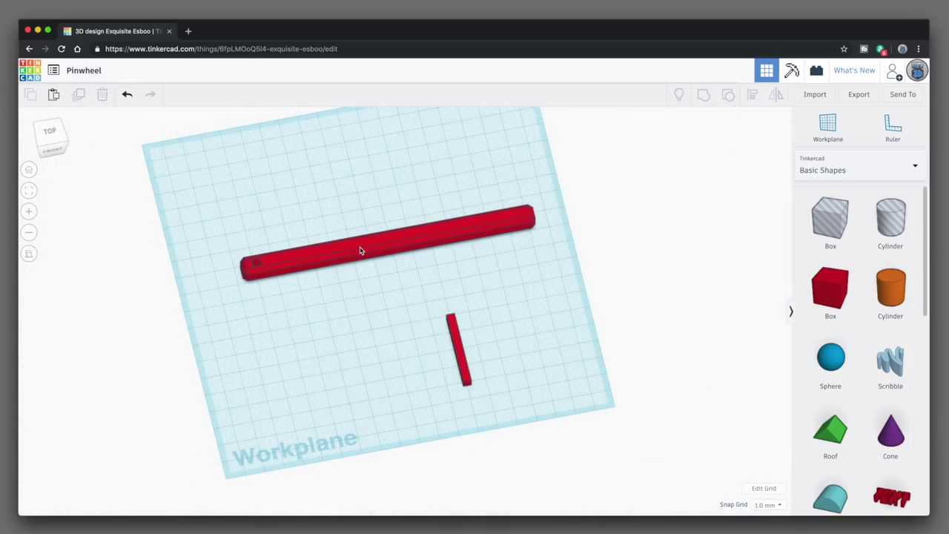
Step: Move the long bar and the thin peg toward the workplane's back-left corner, with the peg in front of the bar's holed end
drag(360, 250, 309, 155)
drag(460, 362, 200, 246)
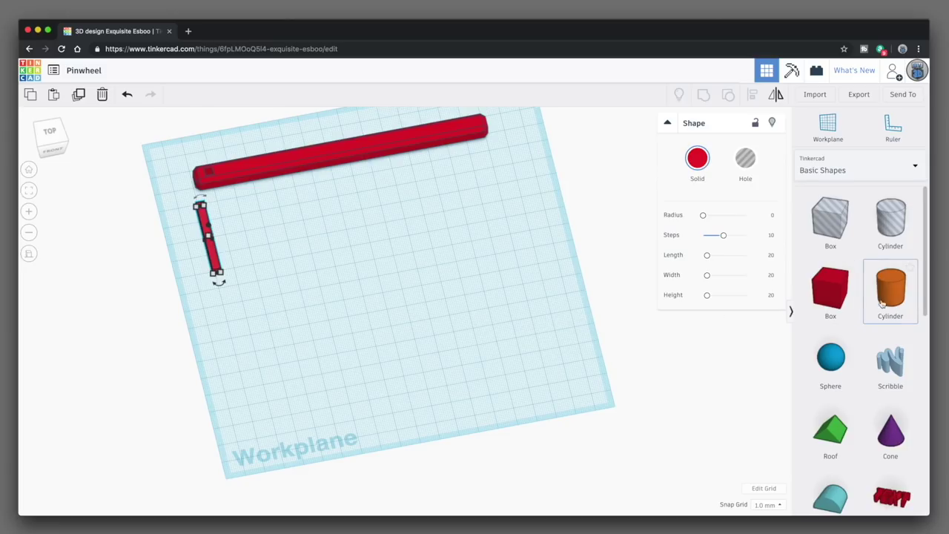
Step: Add a cylinder with 64 sides in front of the long bar and size it 9 × 9 mm and 5 mm high
drag(892, 295, 337, 262)
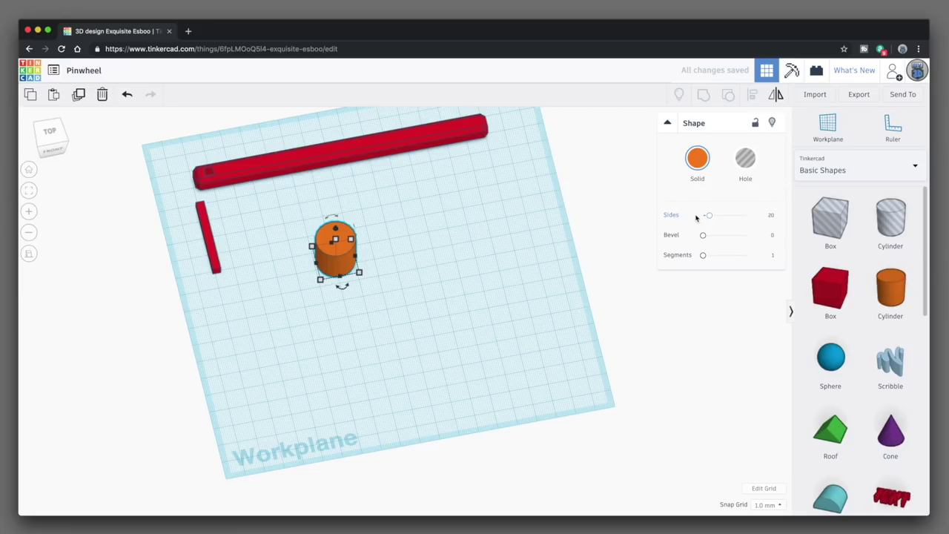
drag(709, 215, 770, 224)
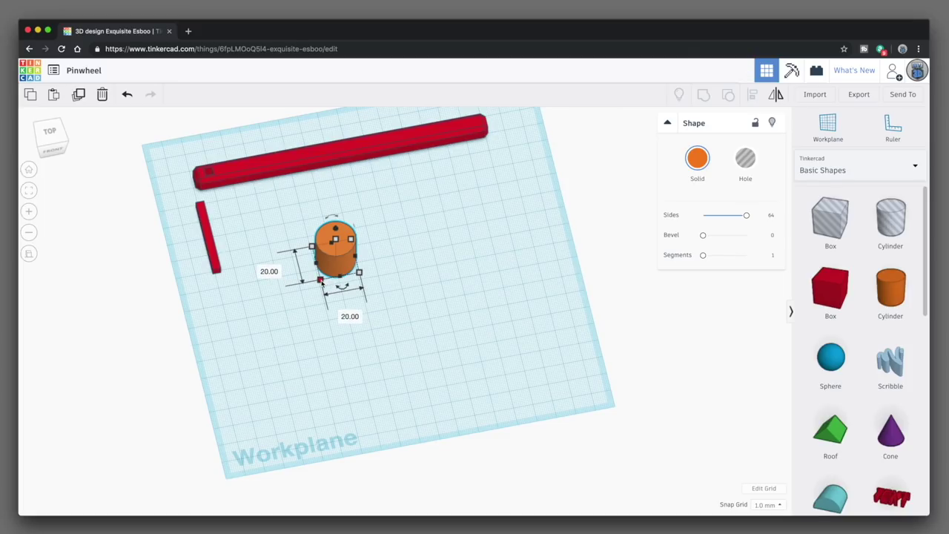
key(Tab)
text(9)
key(Tab)
text(9)
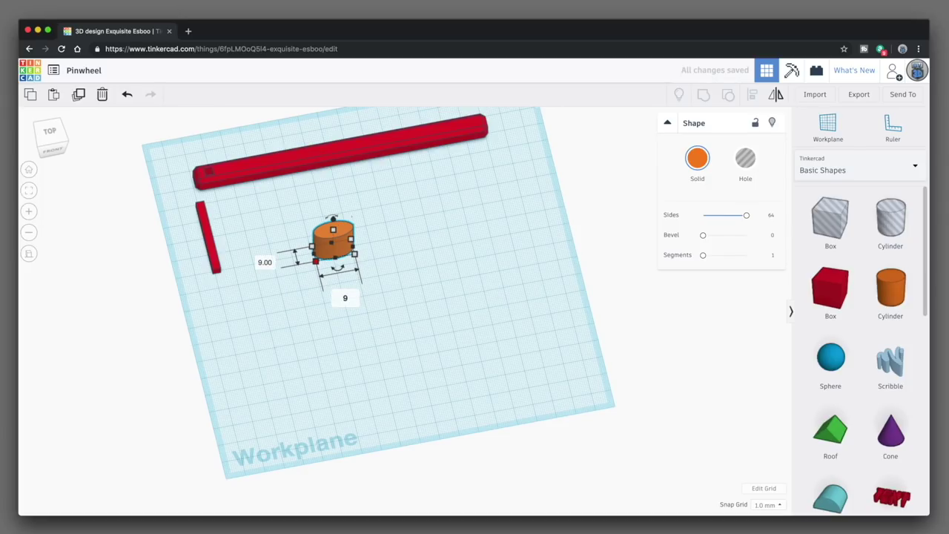
key(Return)
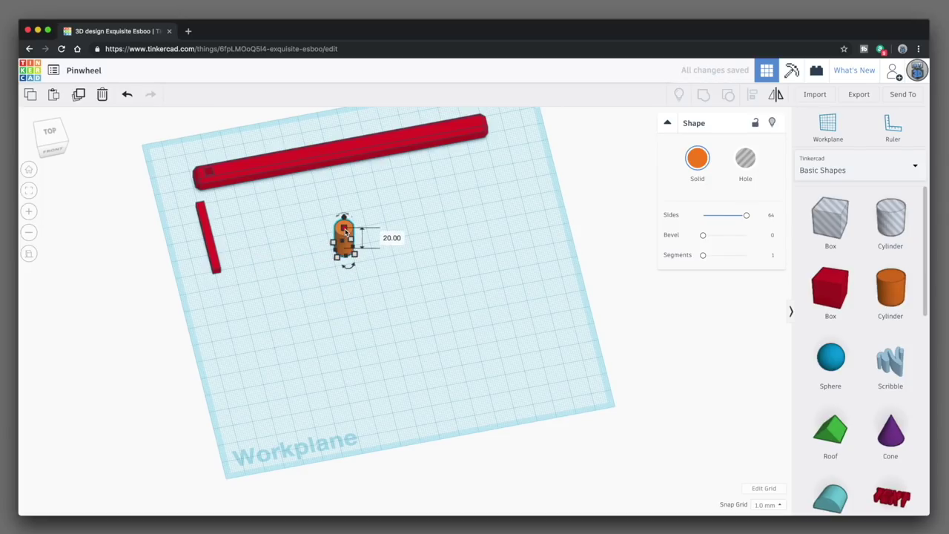
key(Tab)
text(5)
key(Return)
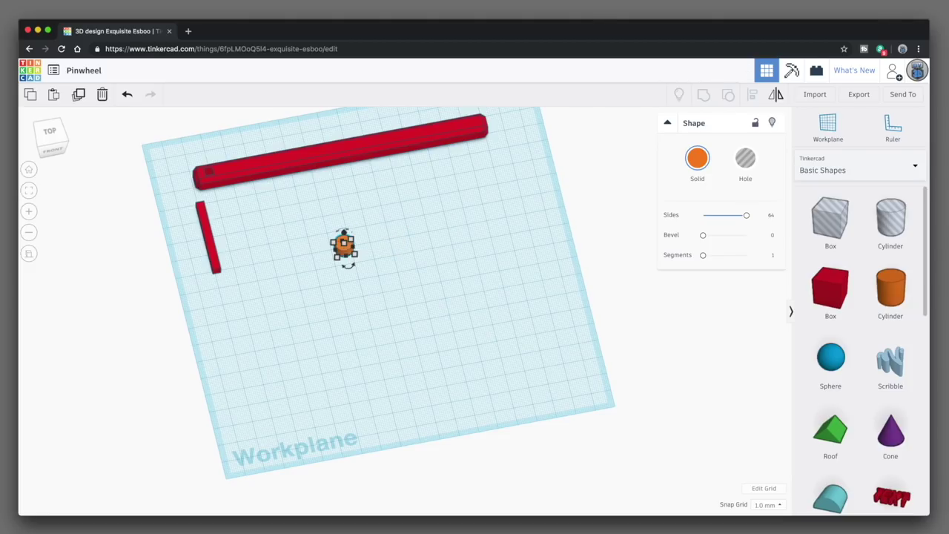
Step: Duplicate the cylinder in place, set the copy's footprint to 6.5 × 6.5 mm and make it a hole
key(f)
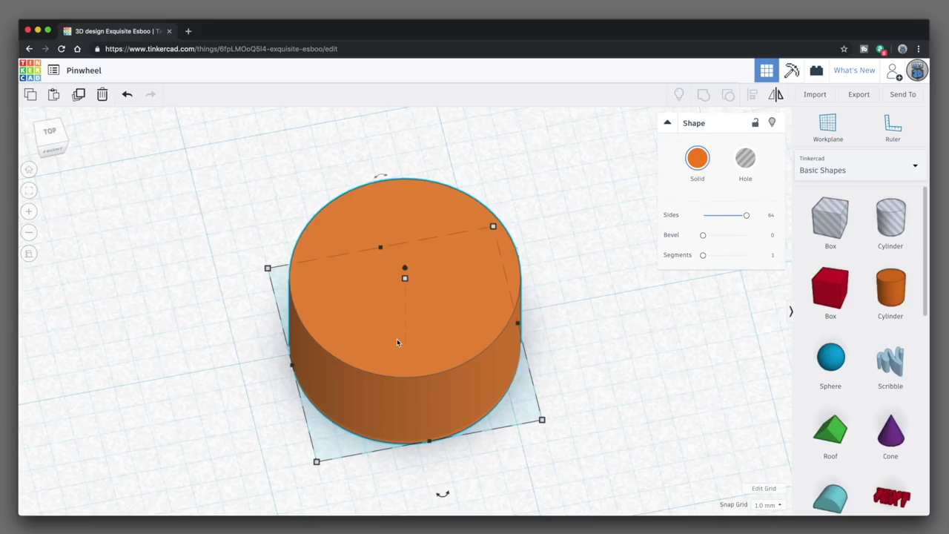
click(78, 94)
mouse_move(317, 461)
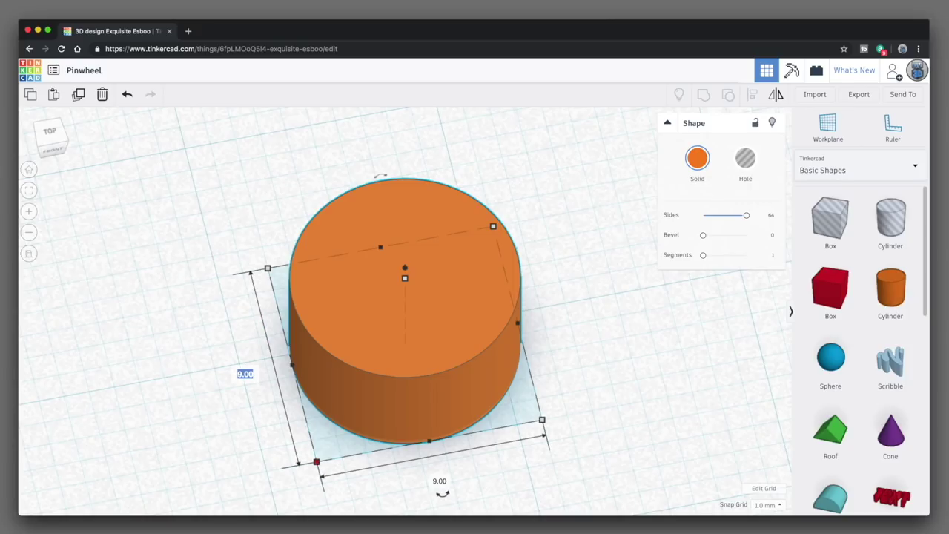
text(6.5)
key(Tab)
text(6.5)
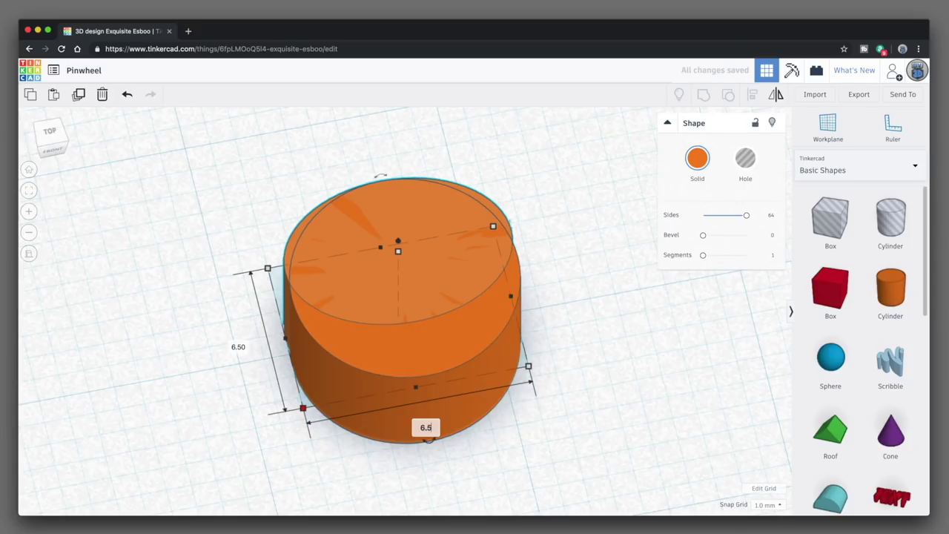
key(Tab)
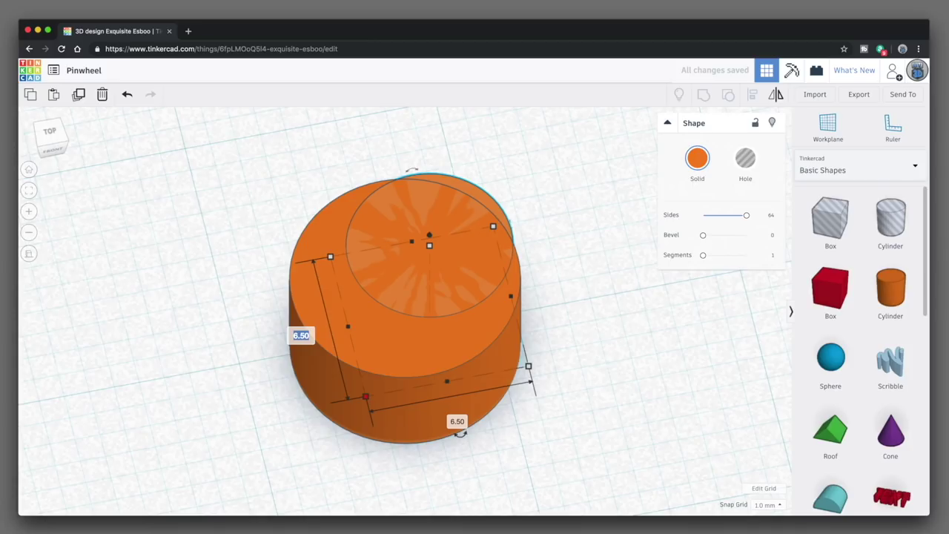
click(744, 164)
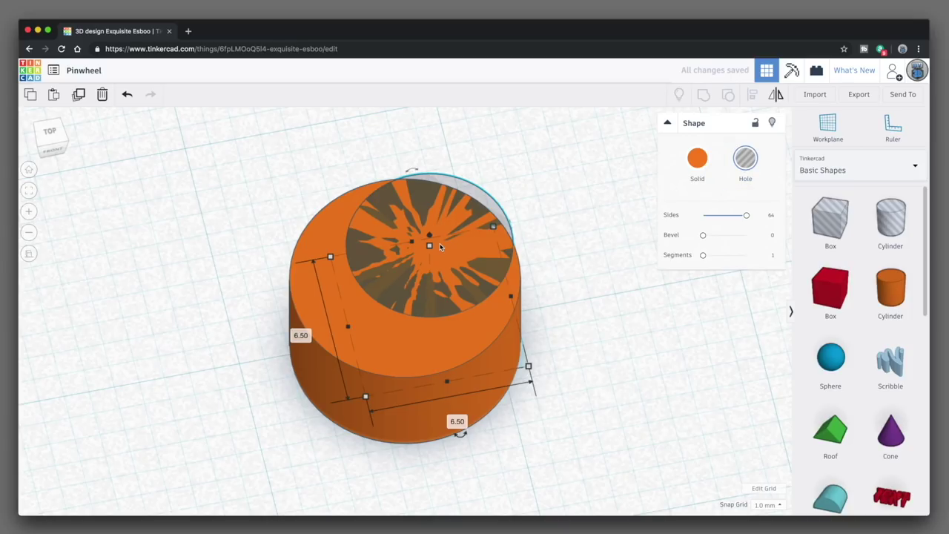
Step: Align the solid cylinder and the hole cylinder so they are centred on each other in both horizontal directions
click(276, 177)
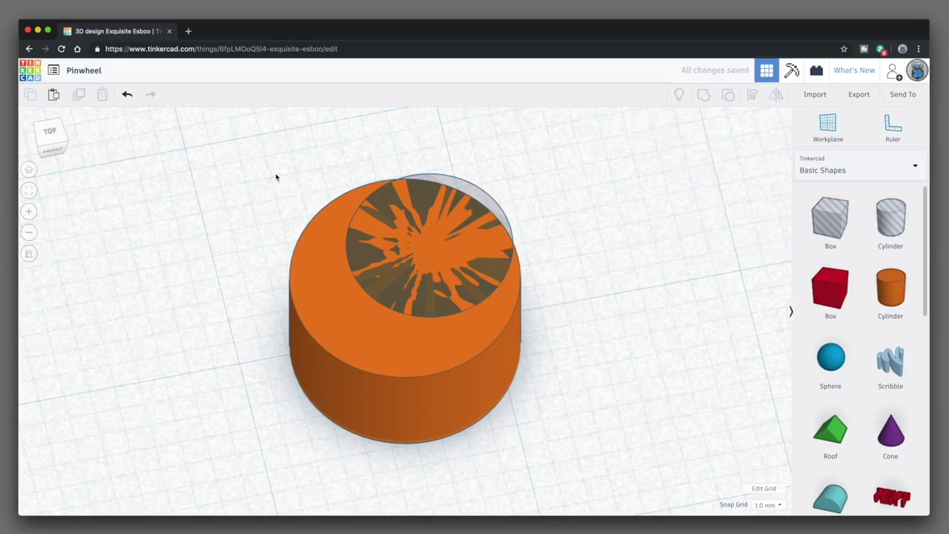
drag(275, 176, 616, 362)
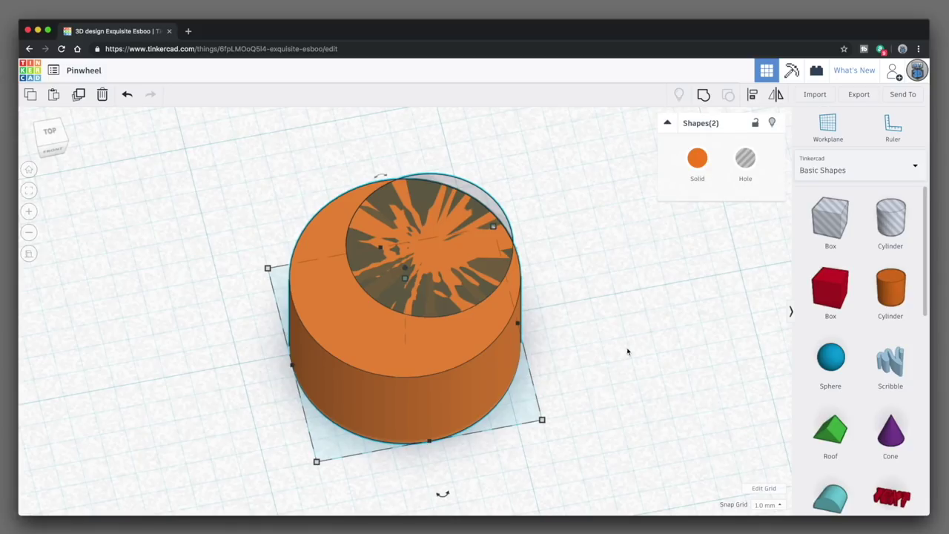
click(751, 94)
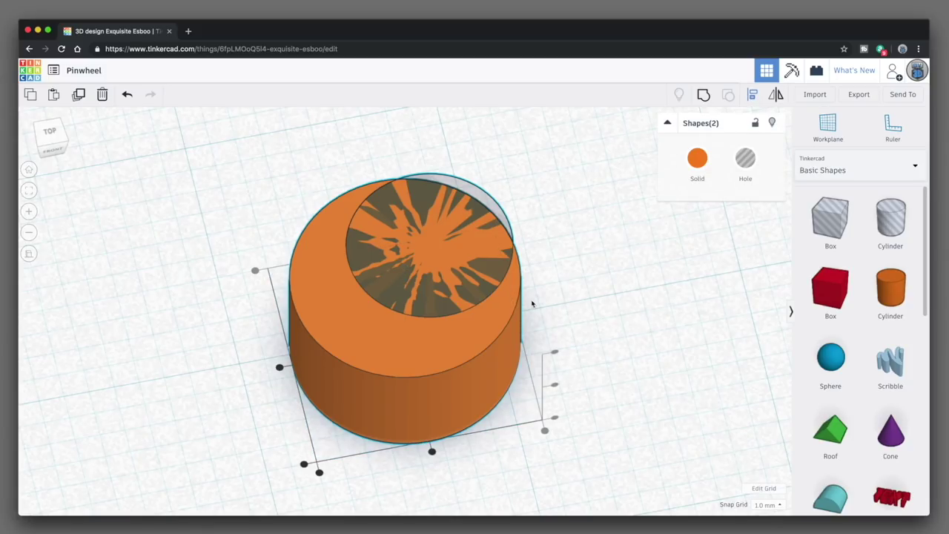
click(279, 367)
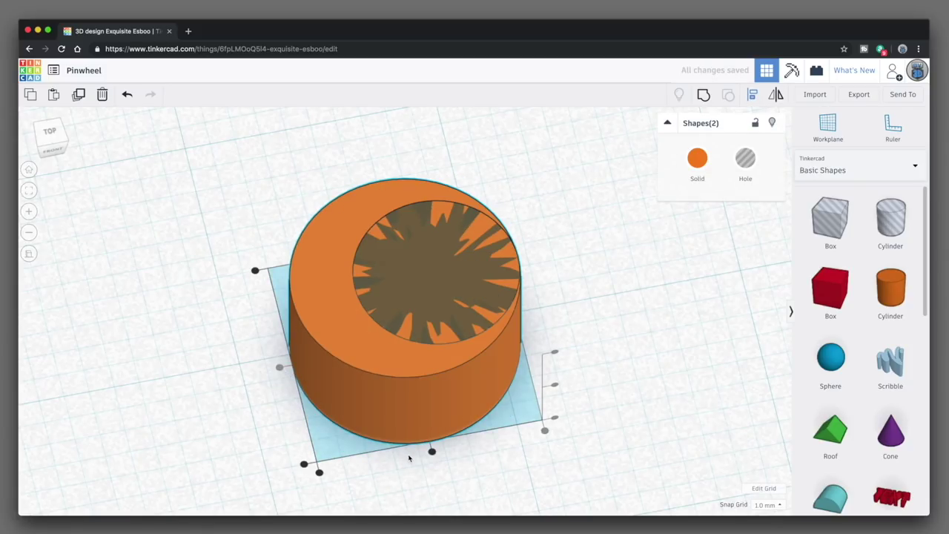
click(432, 451)
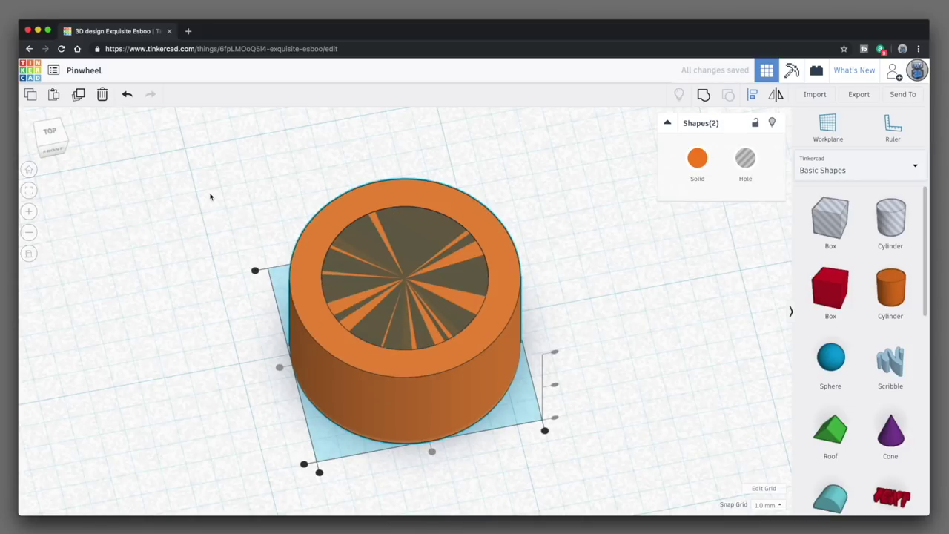
click(245, 212)
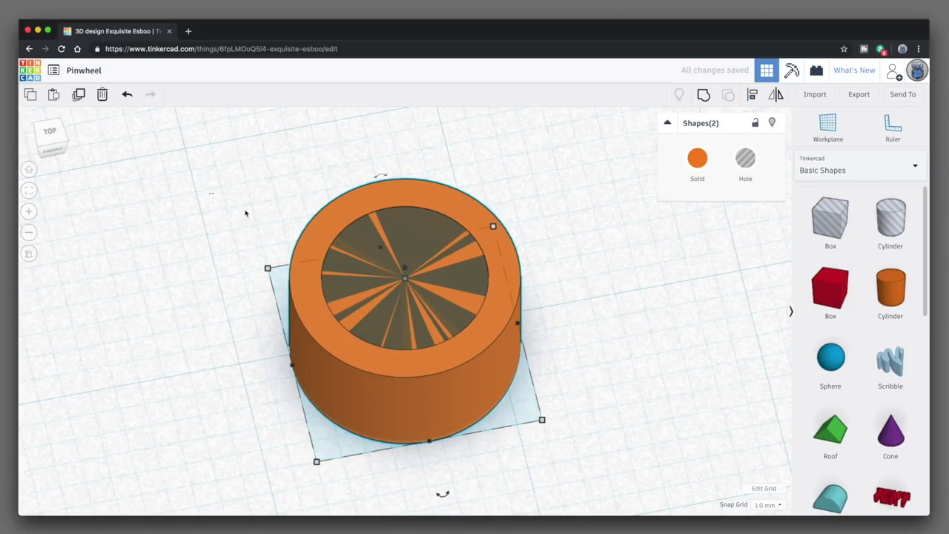
Step: Group the two concentric cylinders into a ring and deselect it
click(704, 95)
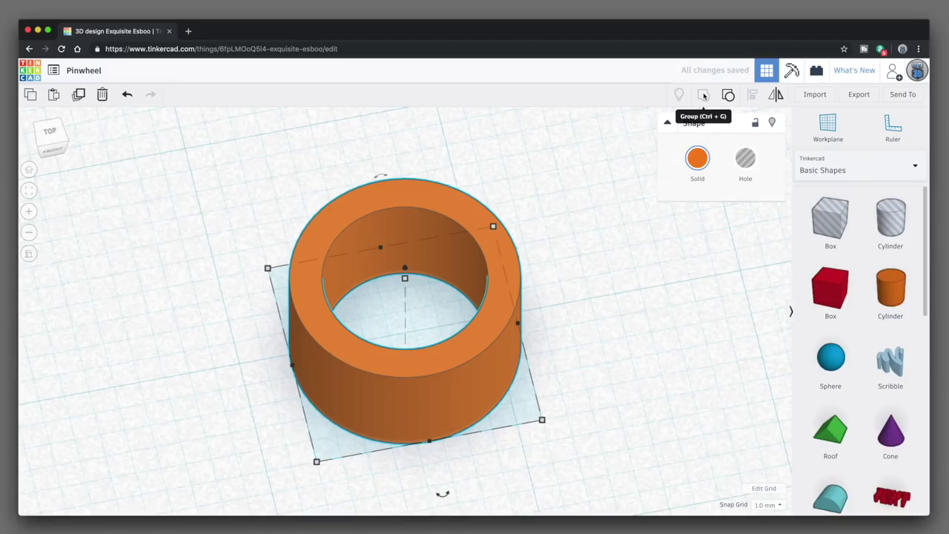
scroll(319, 326, down, 10)
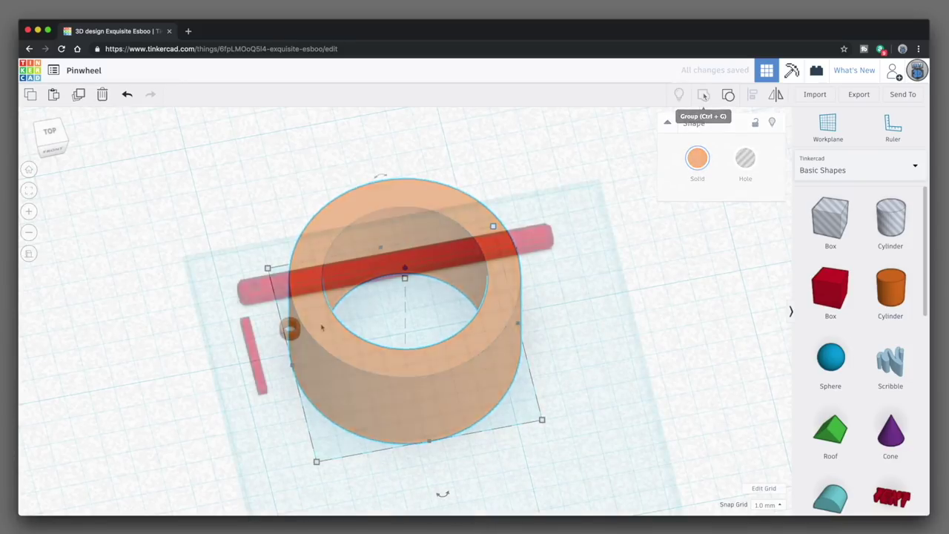
click(322, 327)
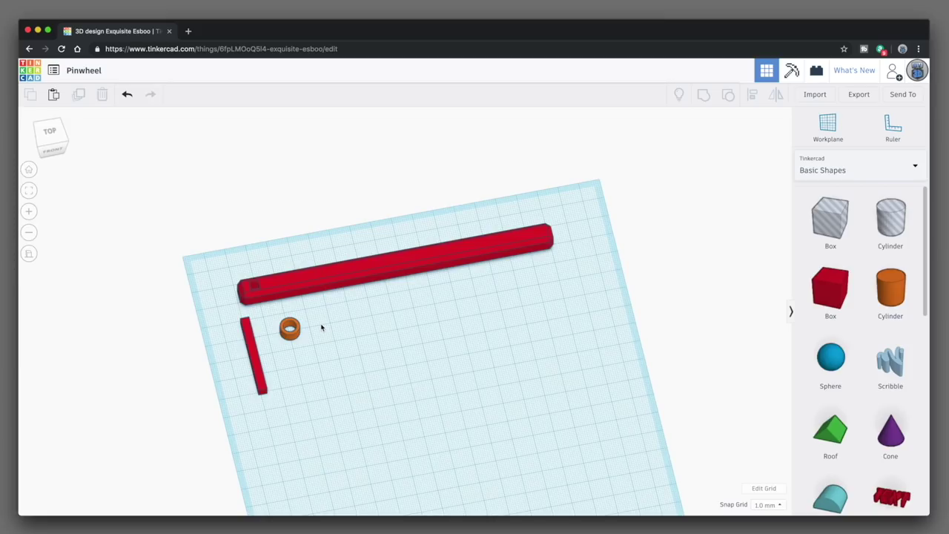
Step: Add a paraboloid in front of the long bar and size it 9 × 9 mm and 9 mm high
scroll(841, 324, down, 5)
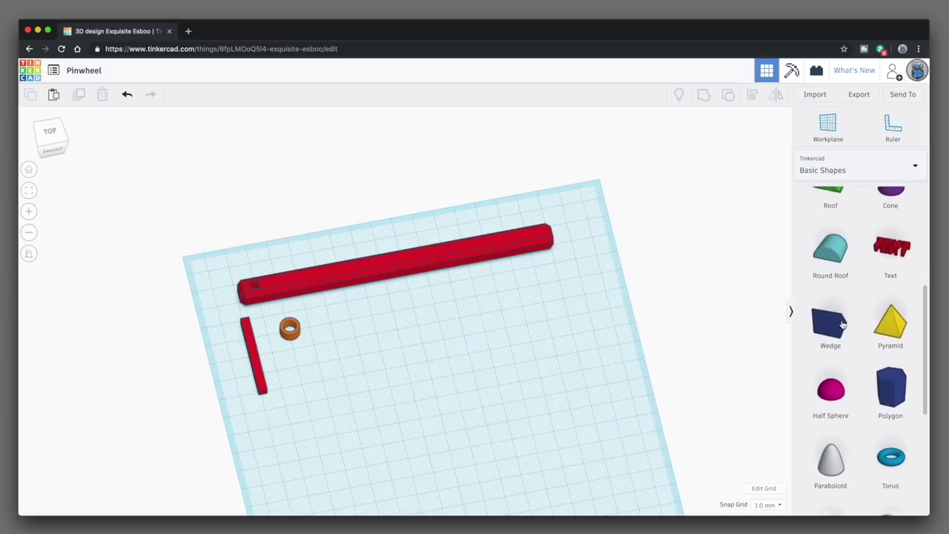
scroll(841, 324, down, 3)
drag(835, 347, 396, 363)
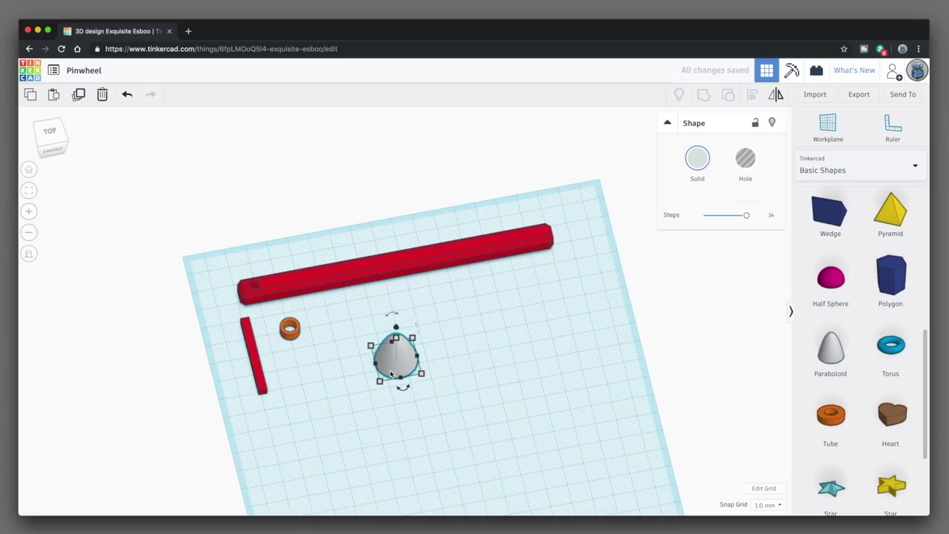
mouse_move(380, 381)
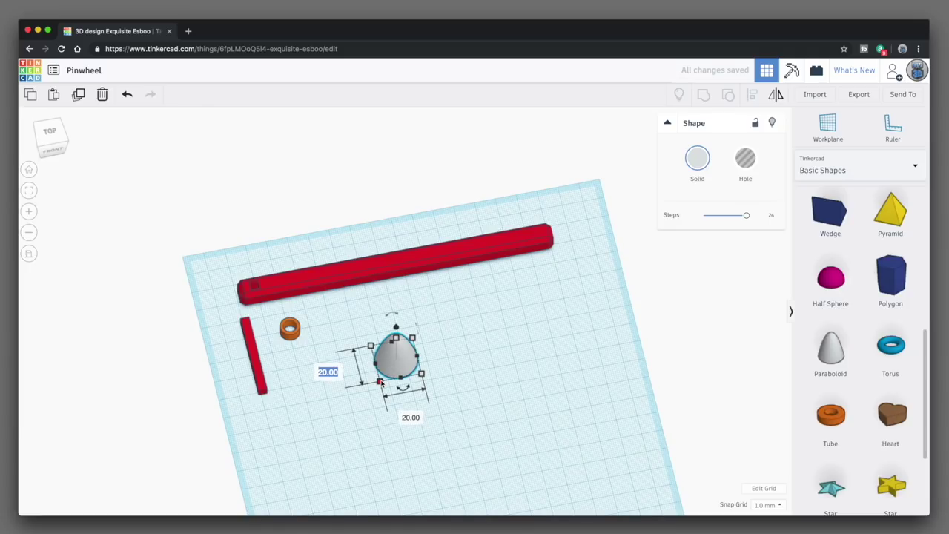
text(9)
key(Tab)
text(9)
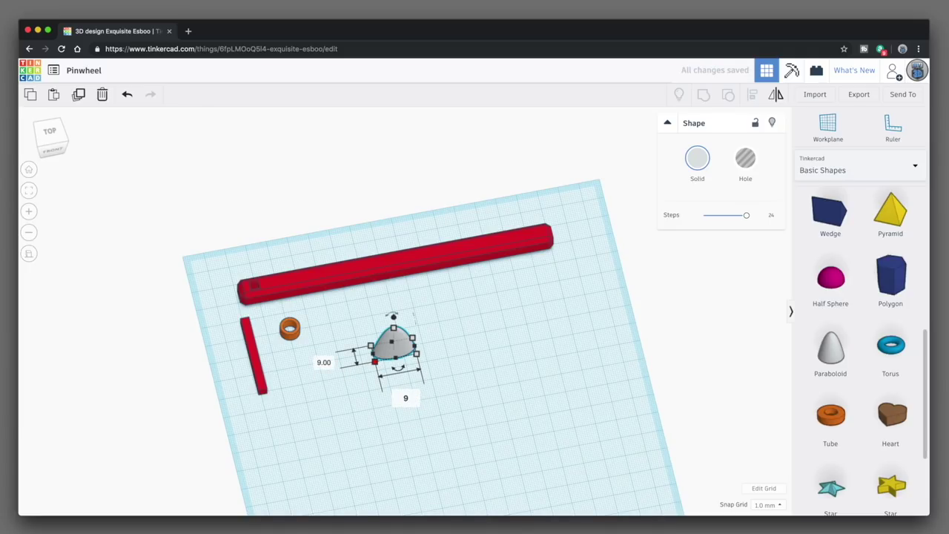
key(Return)
mouse_move(405, 328)
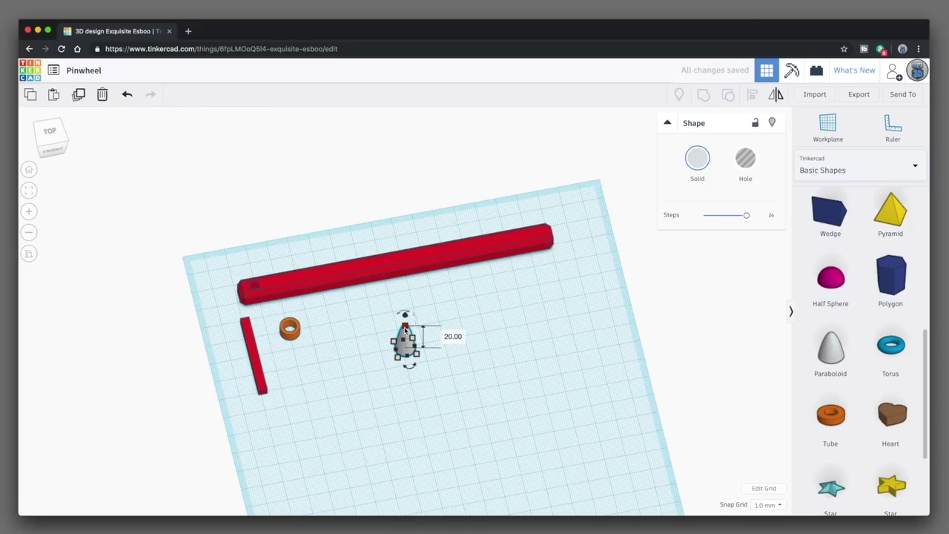
text(9)
key(Return)
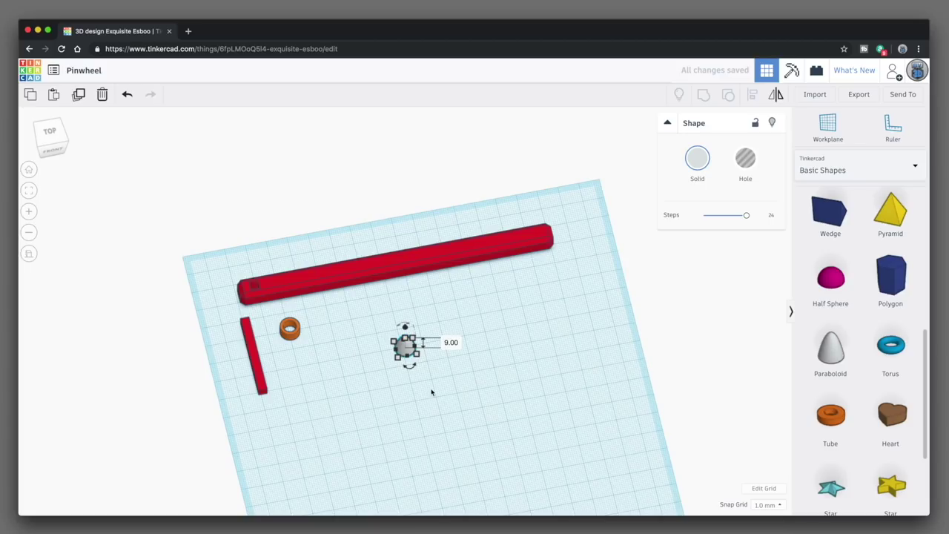
key(f)
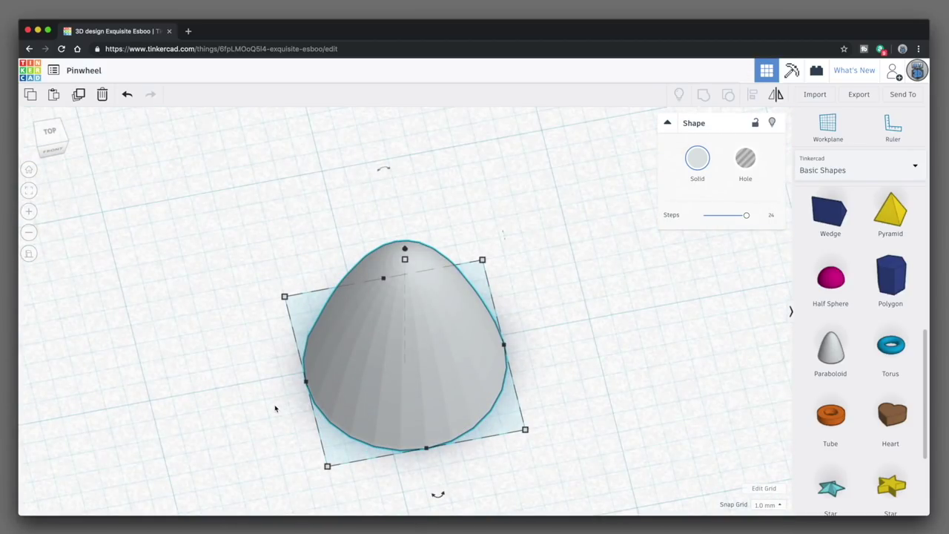
click(275, 408)
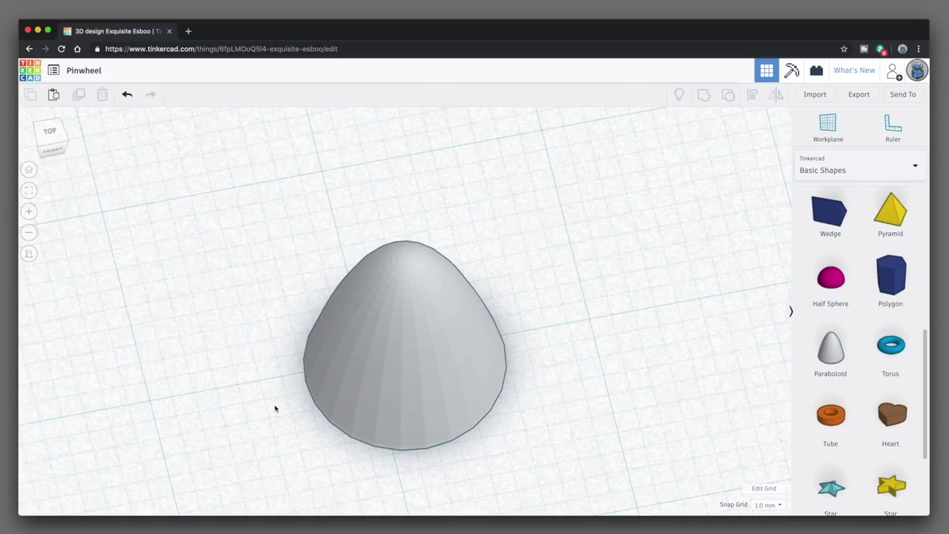
Step: Add a box hole to the workplane beside the paraboloid
key(f)
scroll(824, 225, up, 5)
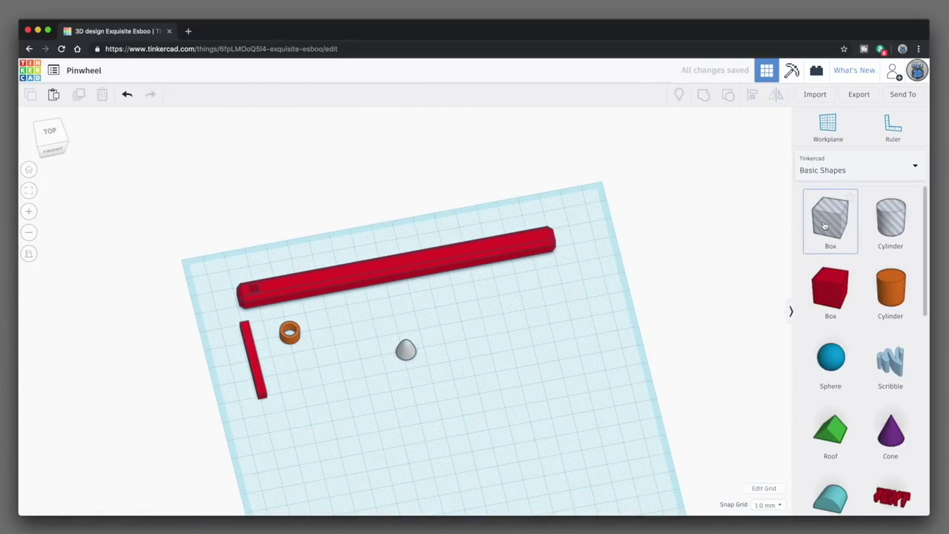
drag(825, 225, 466, 349)
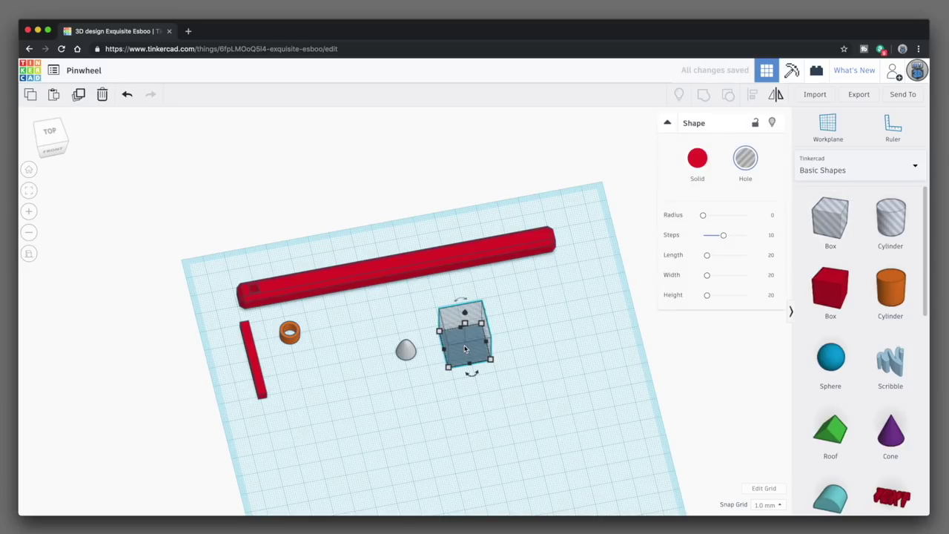
click(509, 381)
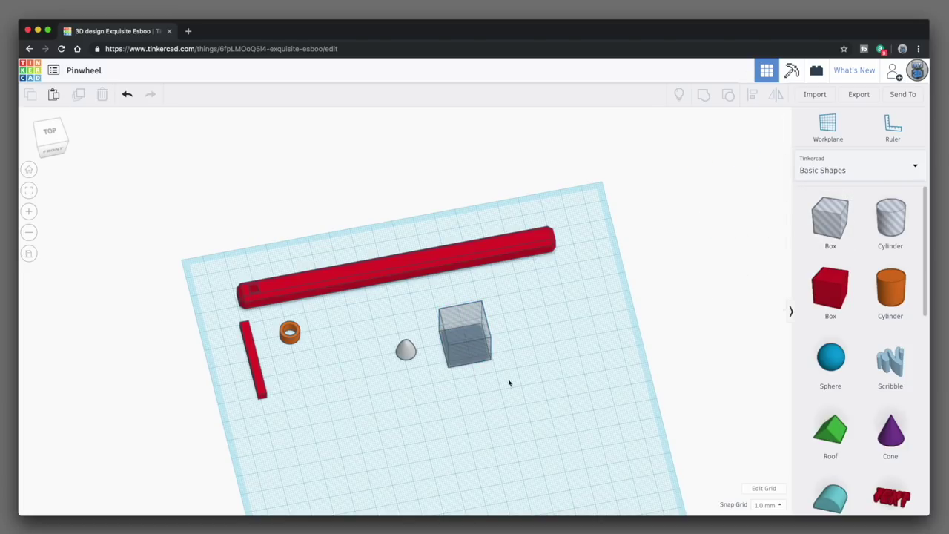
Step: Size the hole box to a 4.6 × 4.6 mm footprint and a height of 3 mm
click(457, 359)
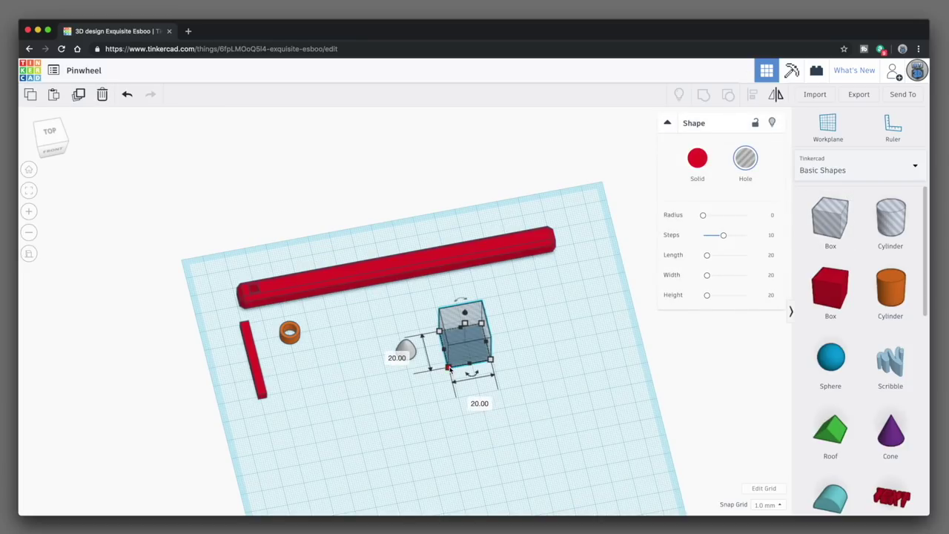
key(Tab)
text(4.6)
key(Tab)
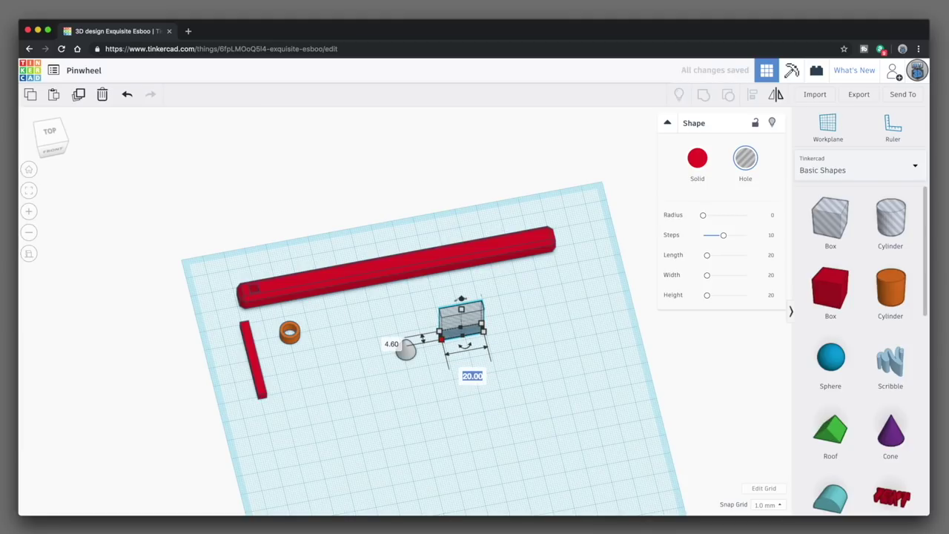
text(4.6)
key(Return)
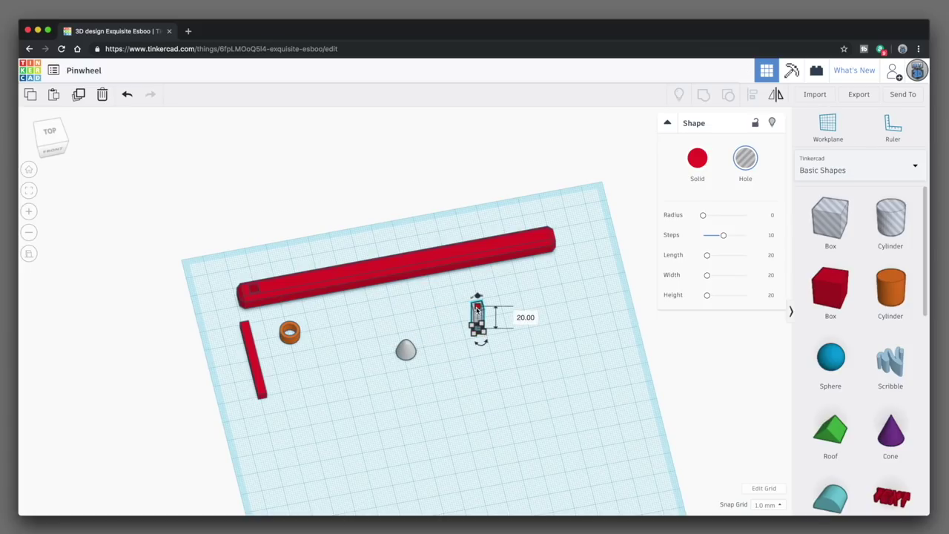
click(525, 318)
text(3)
key(Return)
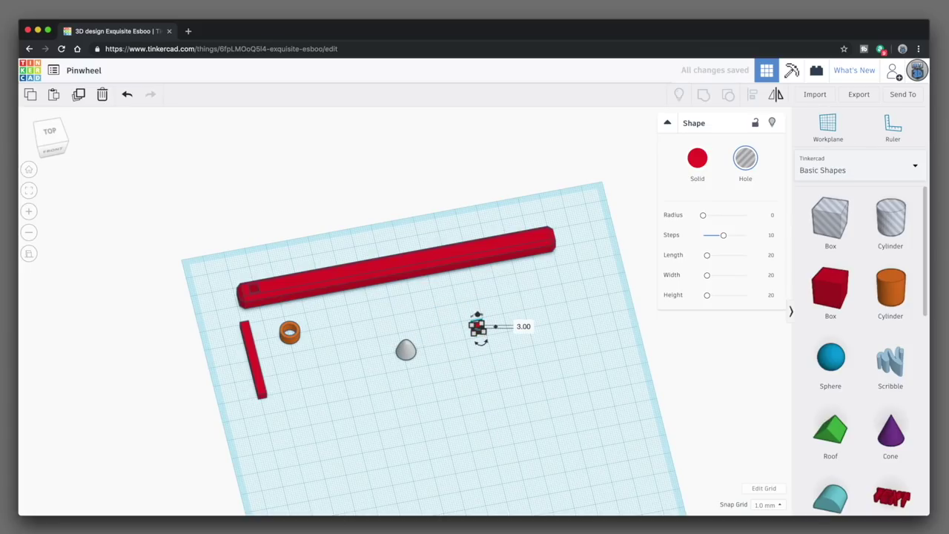
Step: Centre the paraboloid and the hole box on each other in both horizontal directions, and group them into a cap with a square socket
drag(498, 356, 377, 326)
key(f)
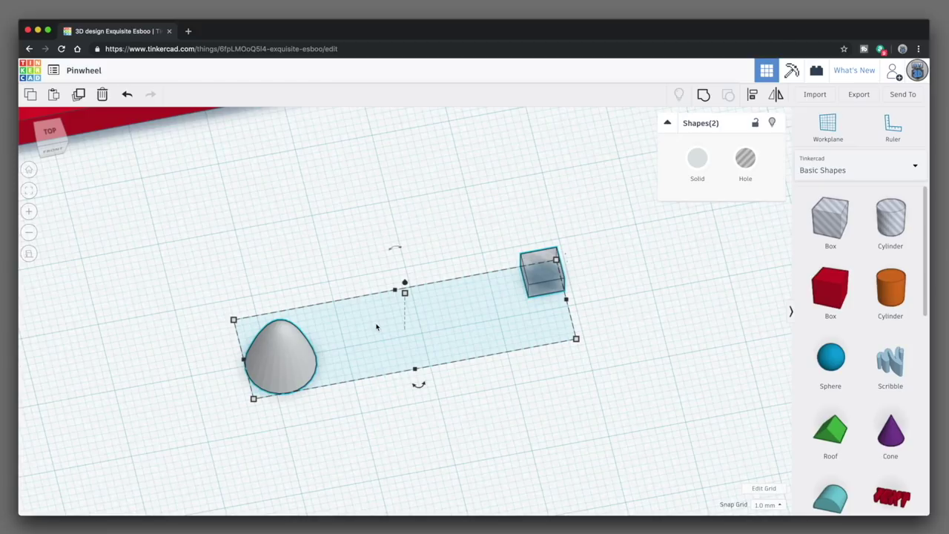
key(l)
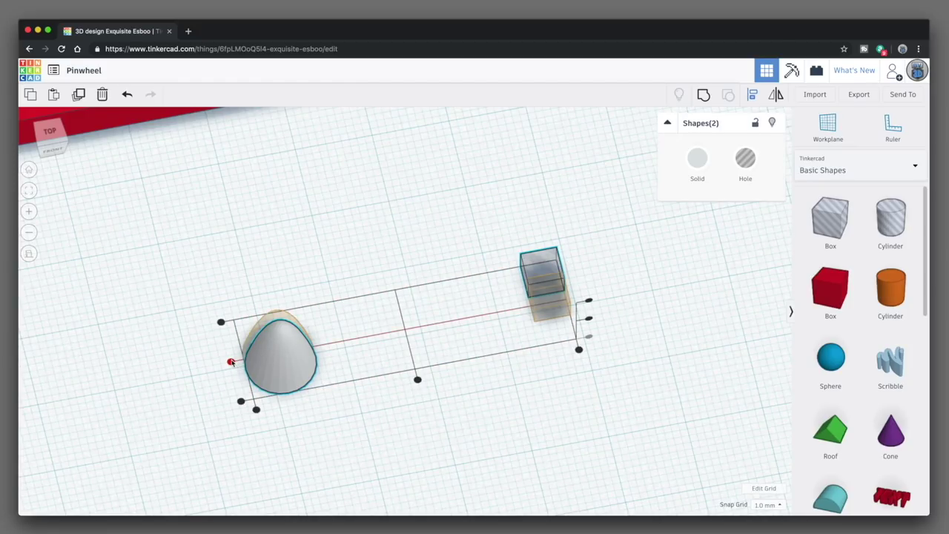
click(417, 372)
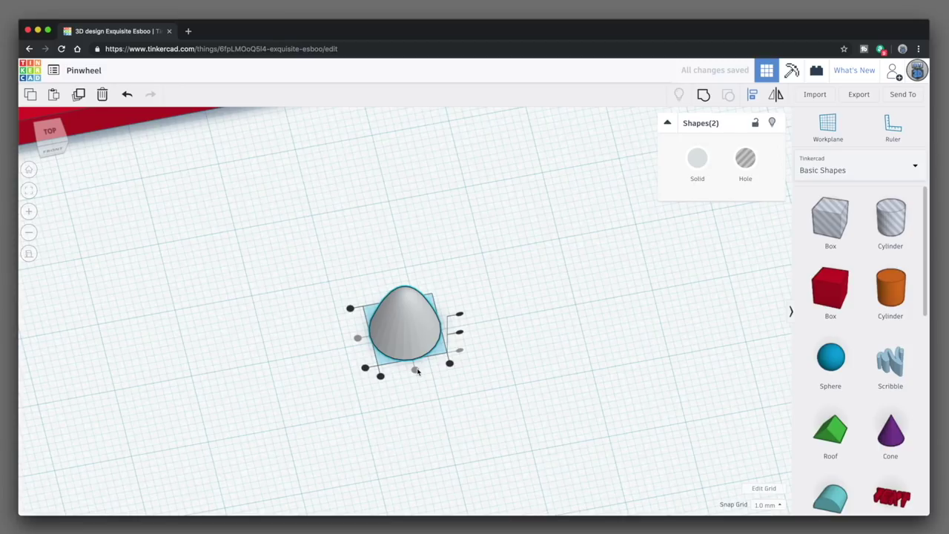
click(708, 95)
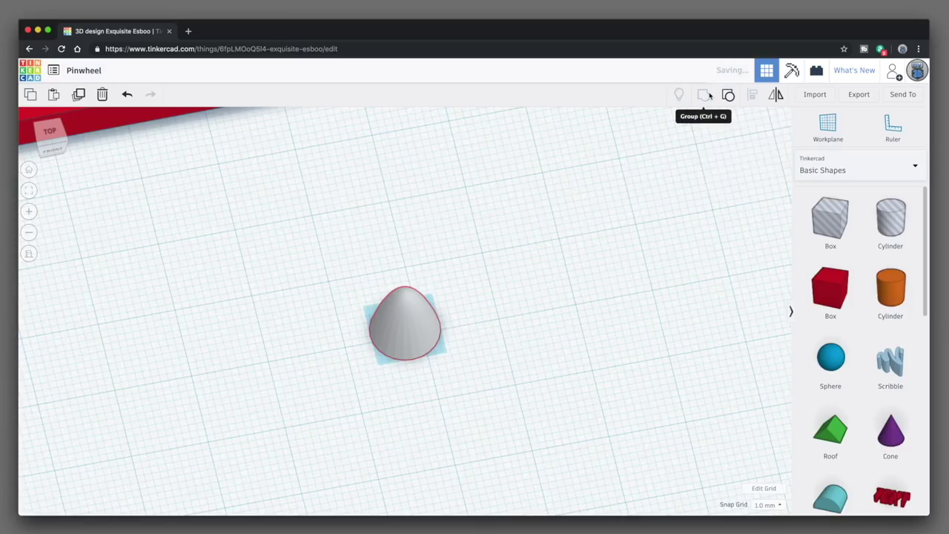
click(504, 304)
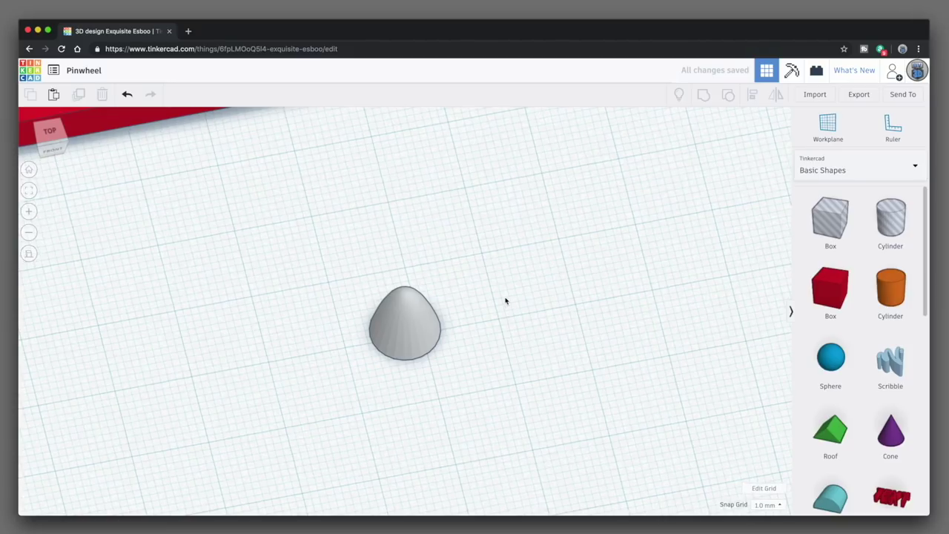
Step: Move the paraboloid cap next to the thin peg, just in front of the spacer ring
right_drag(505, 300, 480, 335)
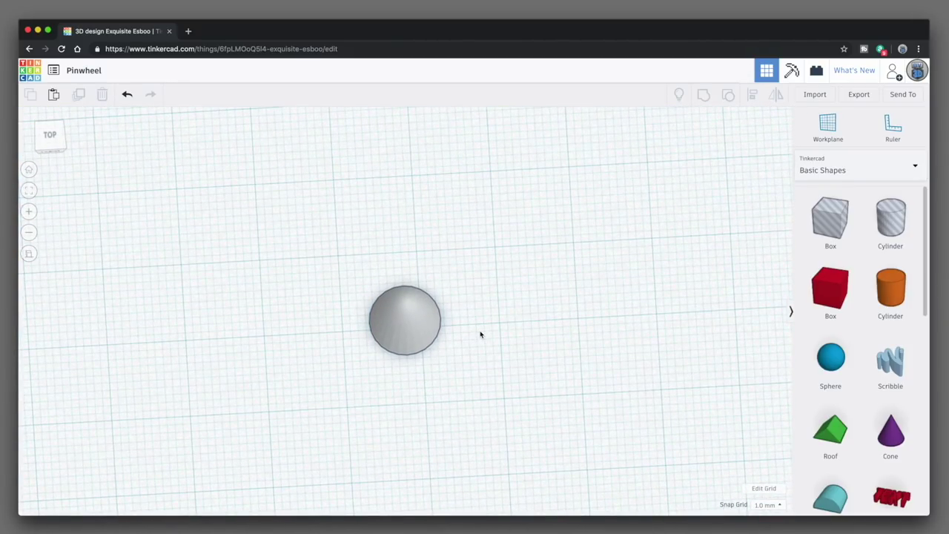
scroll(480, 334, down, 5)
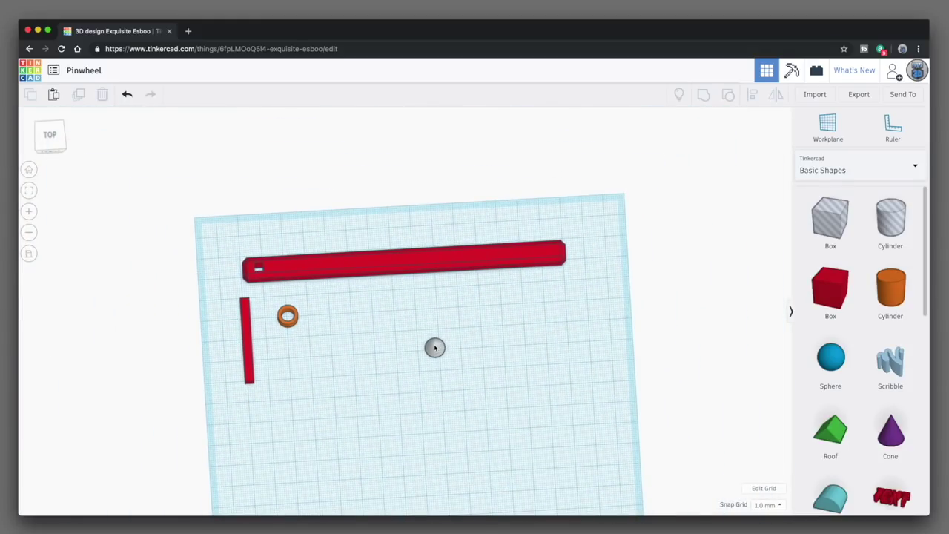
click(361, 351)
drag(358, 351, 277, 354)
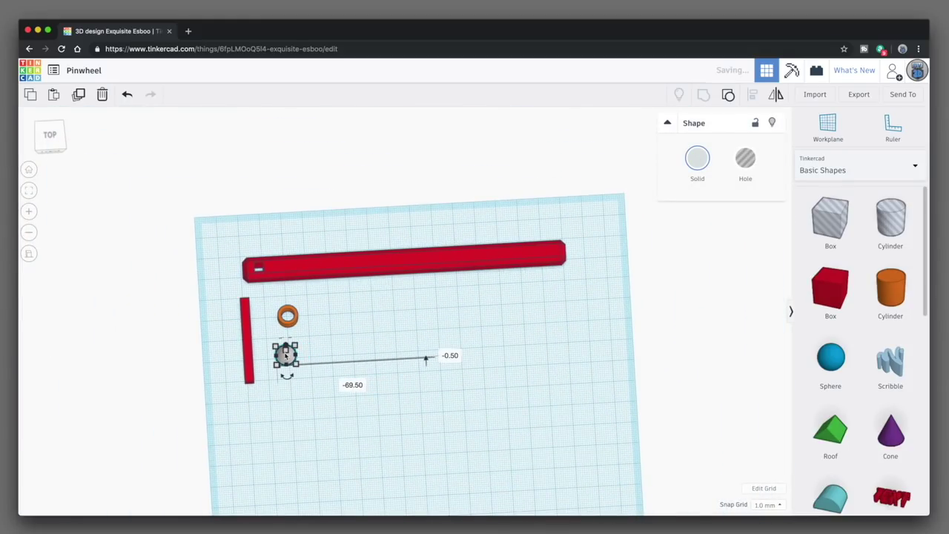
click(331, 341)
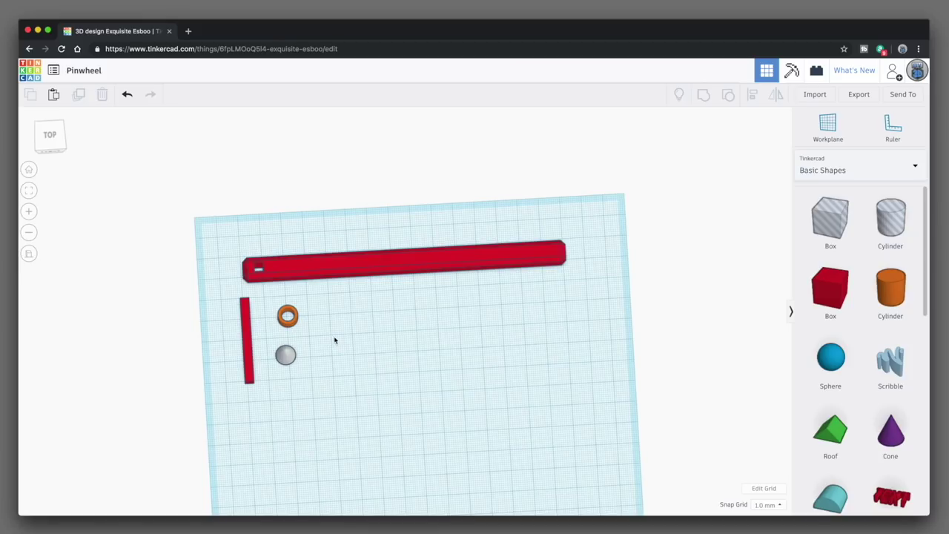
Step: Add a solid box in the open area in front of the long bar and set its height to 0.4 mm
drag(825, 295, 434, 404)
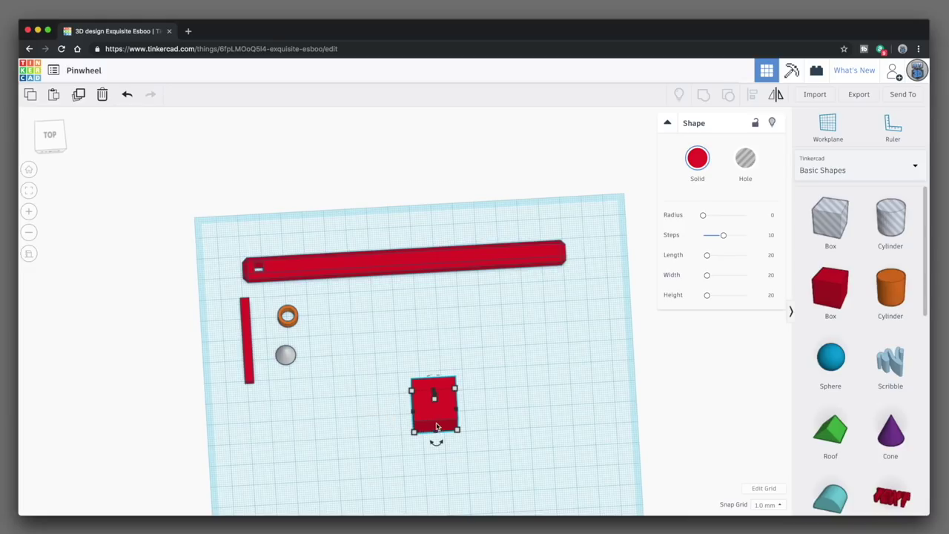
mouse_move(435, 404)
key(Tab)
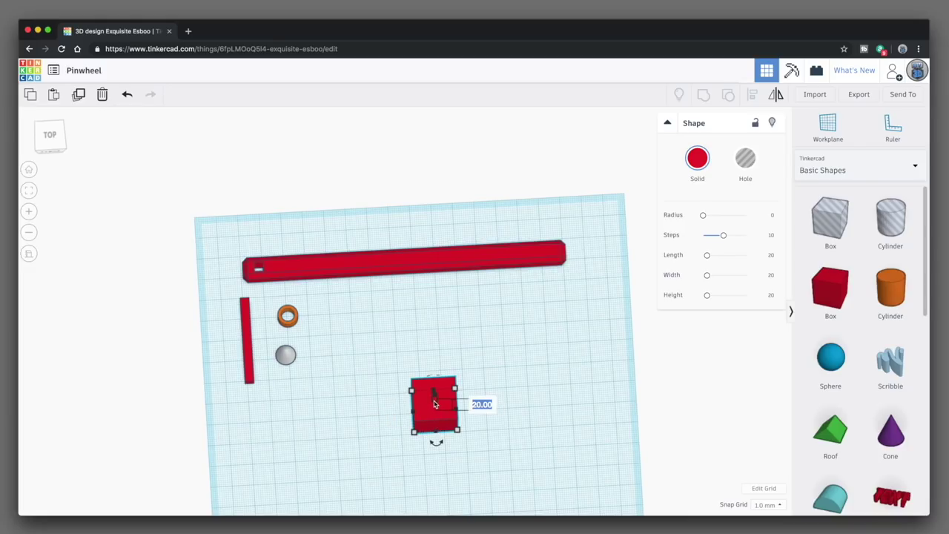
text(0.4)
key(Return)
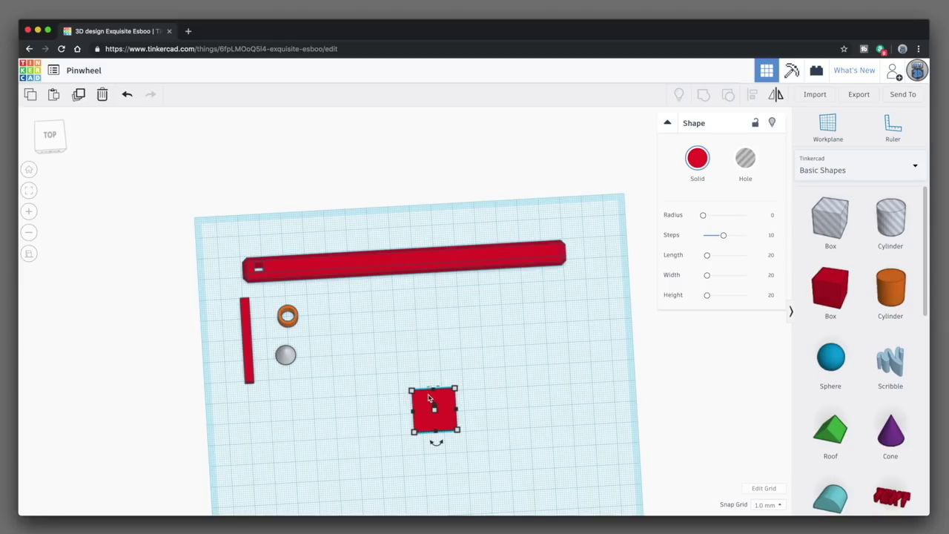
Step: Set the thin box's footprint to 80 × 80 mm and move it clear of the other parts
mouse_move(415, 391)
text(80)
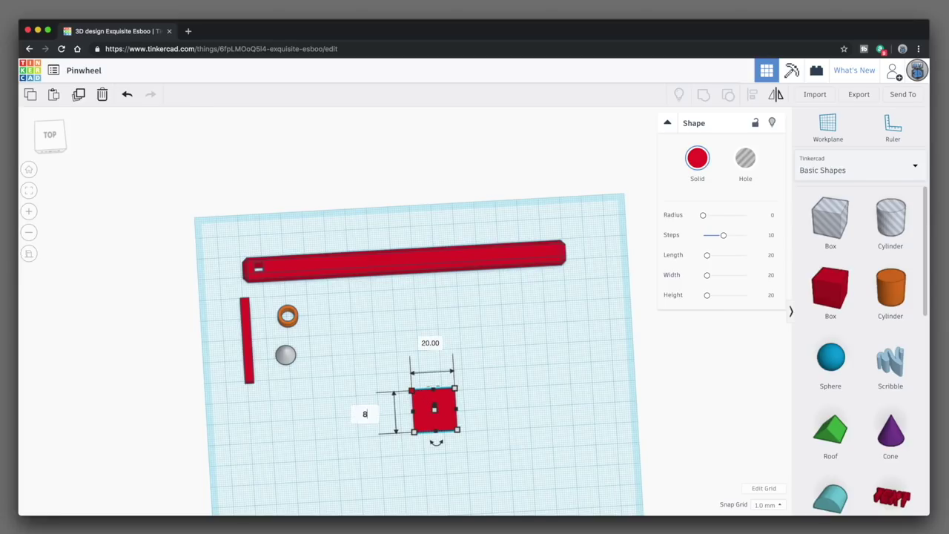
key(Tab)
text(80)
key(Tab)
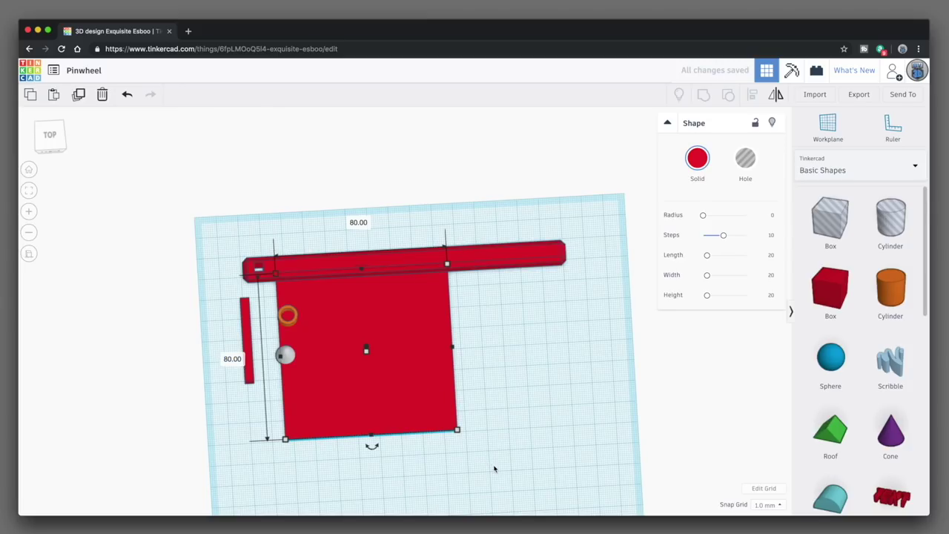
drag(438, 408, 515, 470)
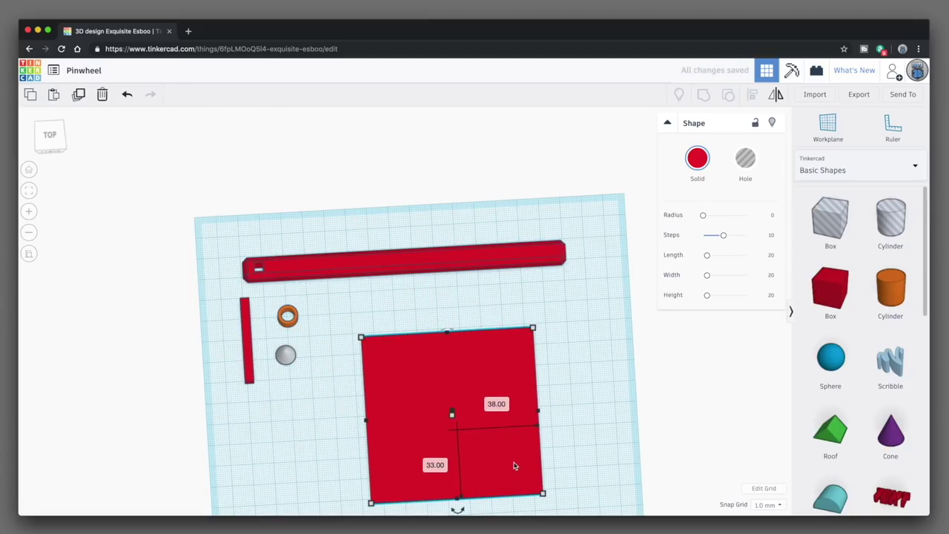
Step: Duplicate the spacer ring and place one of the two rings near the middle of the square plate
key(f)
click(55, 139)
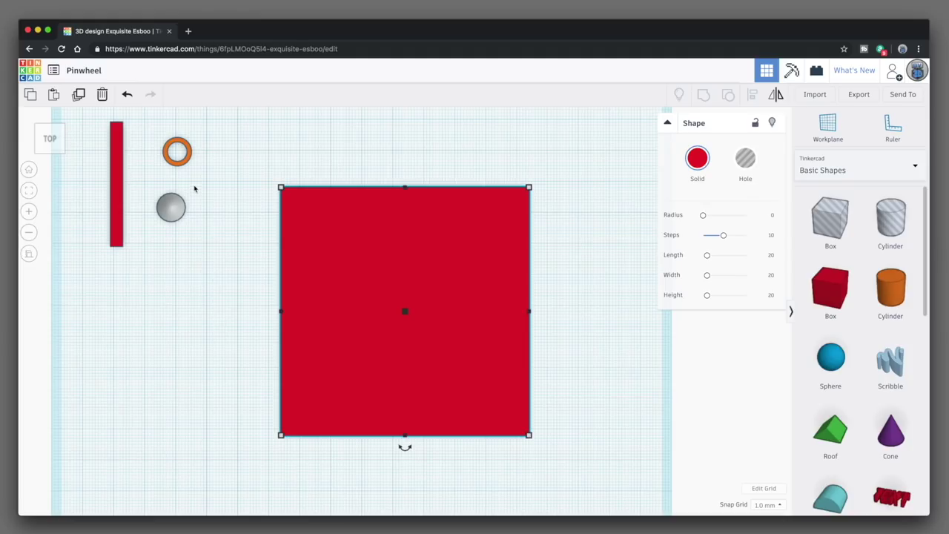
click(182, 166)
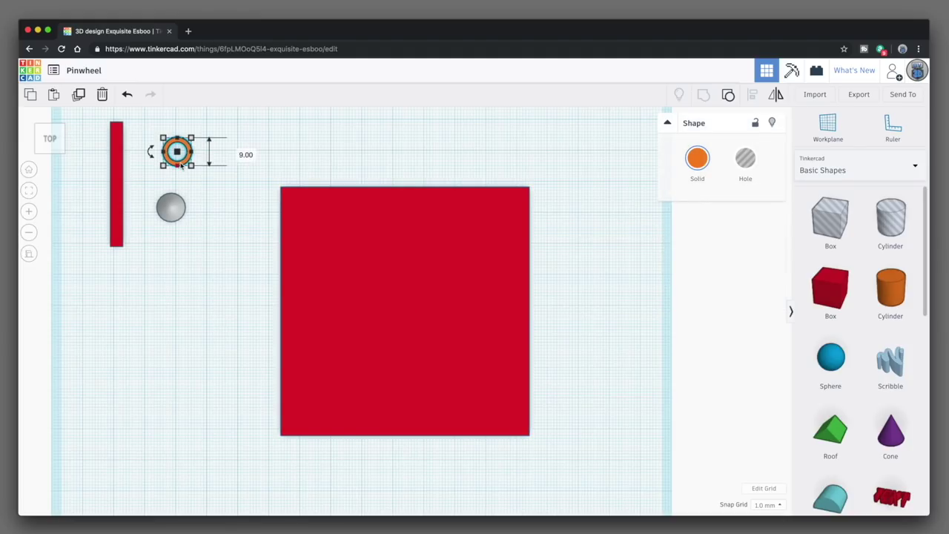
click(78, 94)
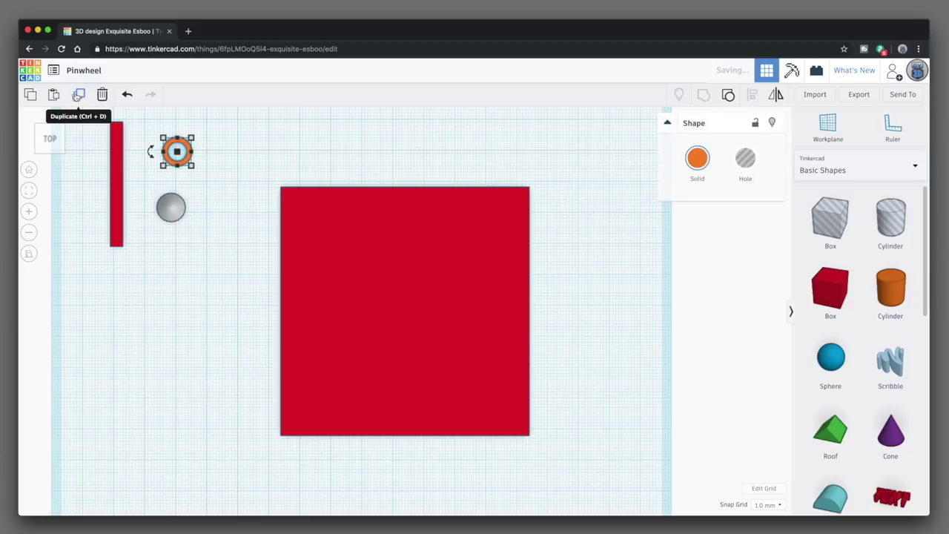
click(241, 168)
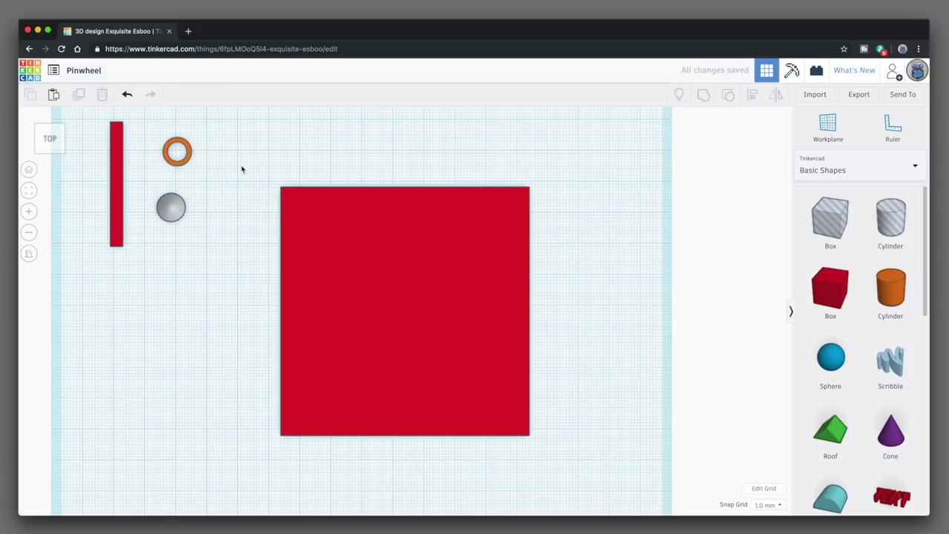
drag(185, 161, 412, 326)
Step: Align the ring and the square plate so they are centred on each other in both horizontal directions
right_drag(556, 310, 555, 252)
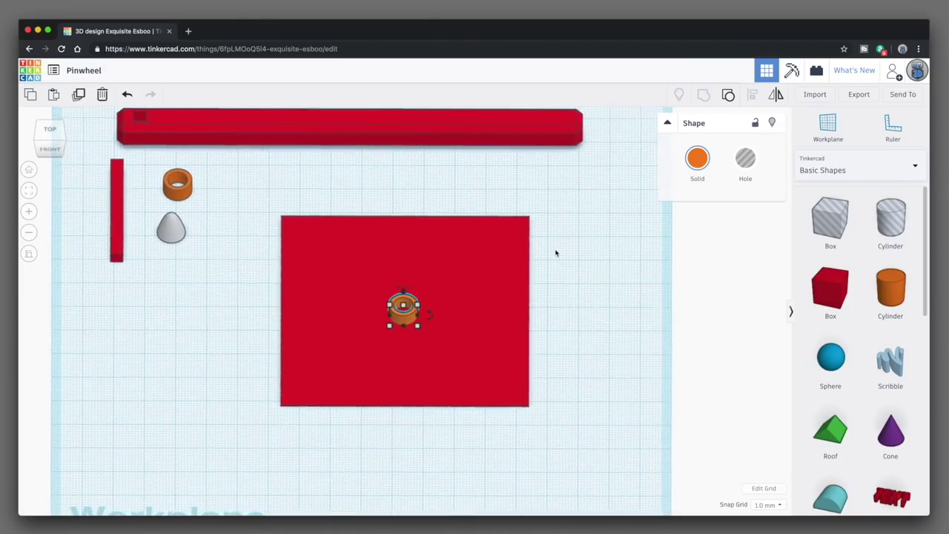
drag(253, 287, 446, 371)
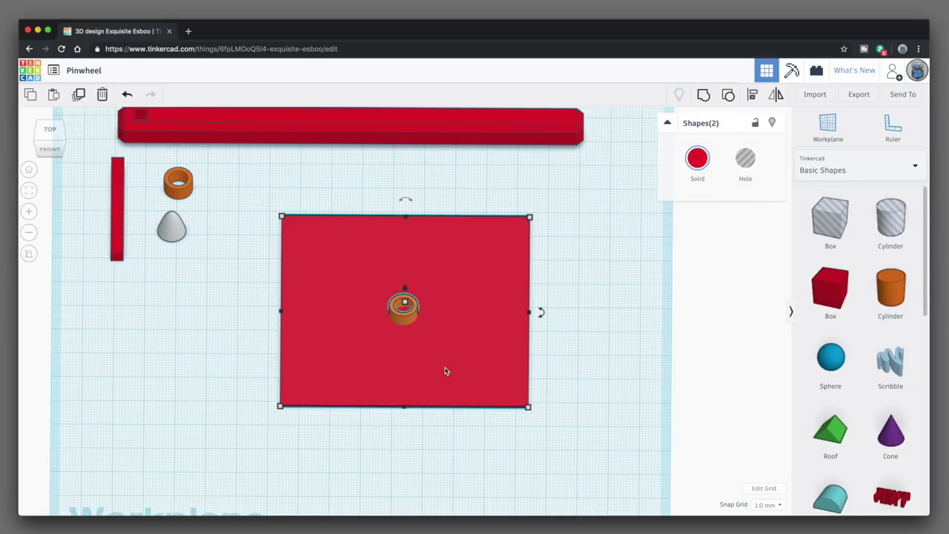
click(752, 94)
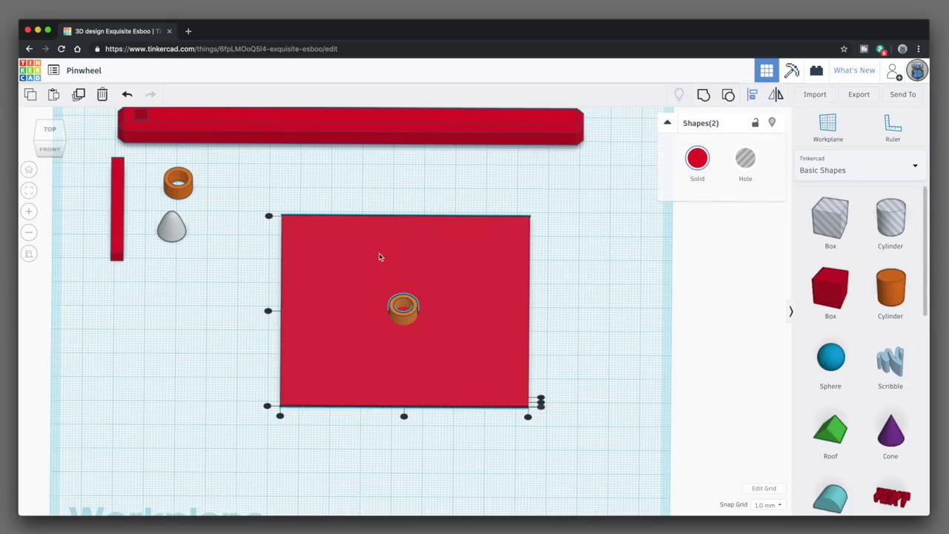
click(268, 310)
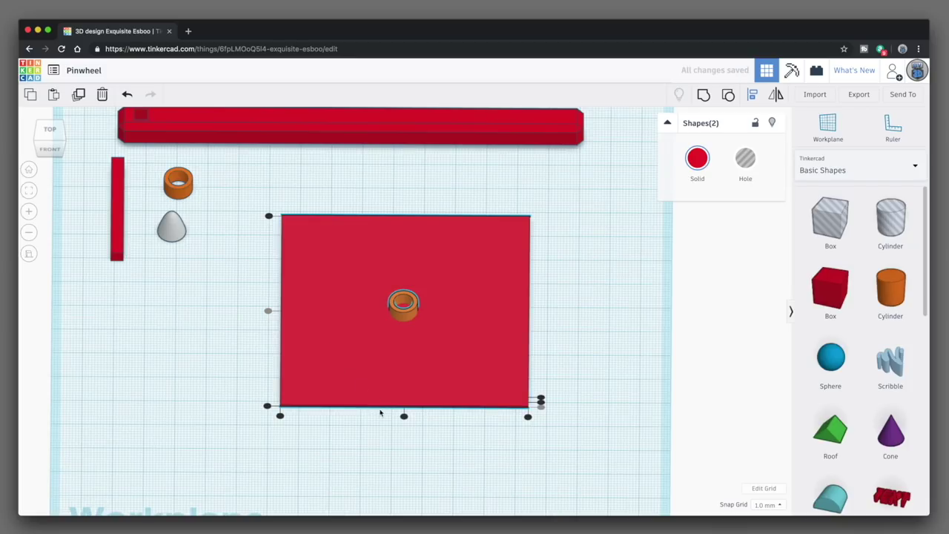
click(404, 417)
click(540, 347)
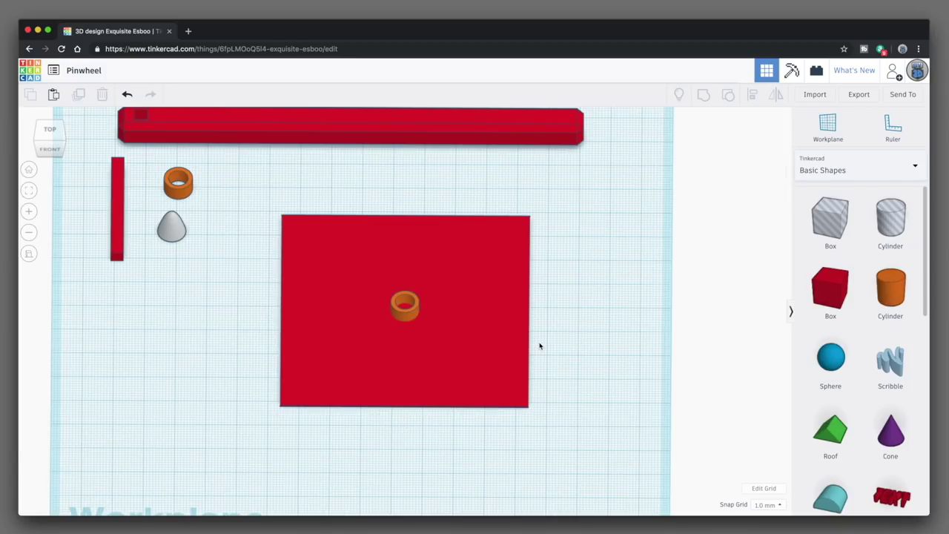
Step: Set the height of the ring on the square plate to 15 mm and ungroup it into its solid and hole cylinders
click(406, 304)
key(Tab)
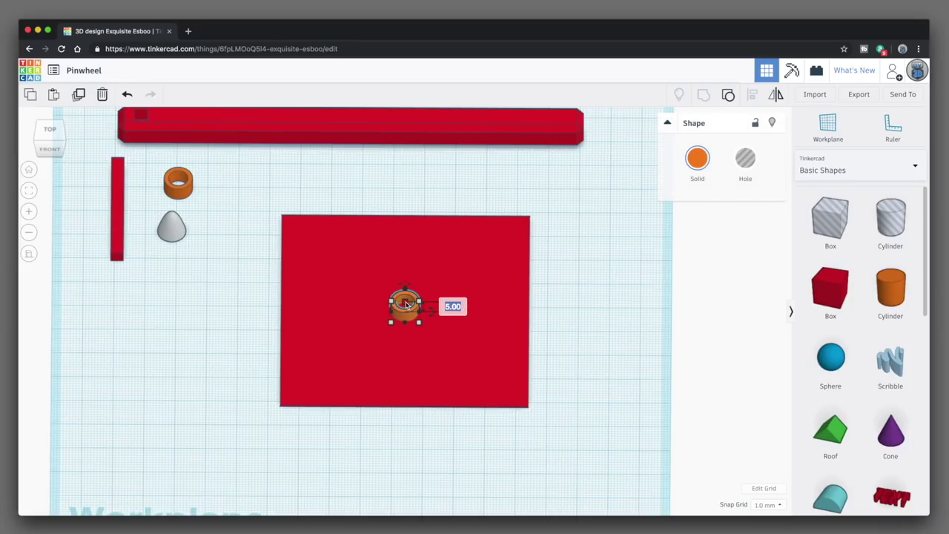
text(15)
key(Return)
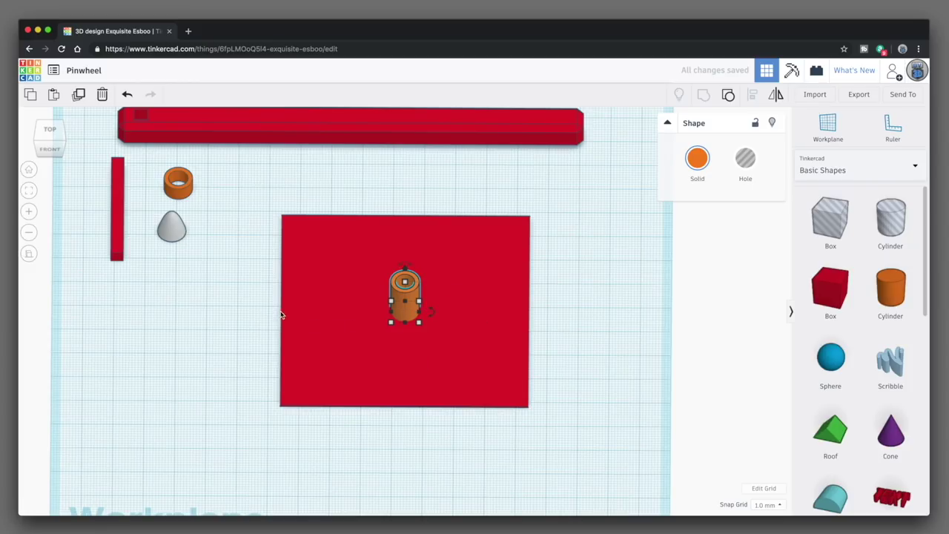
right_drag(260, 312, 276, 354)
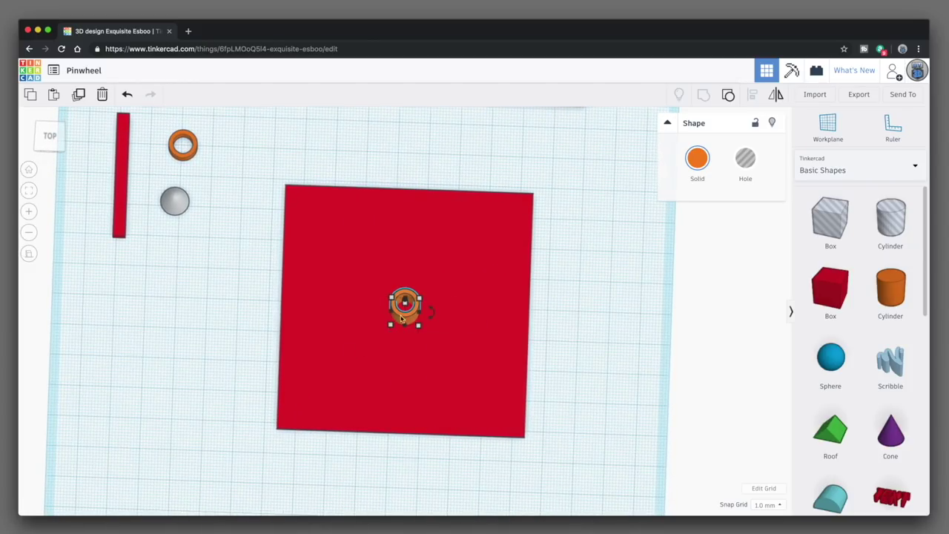
click(237, 276)
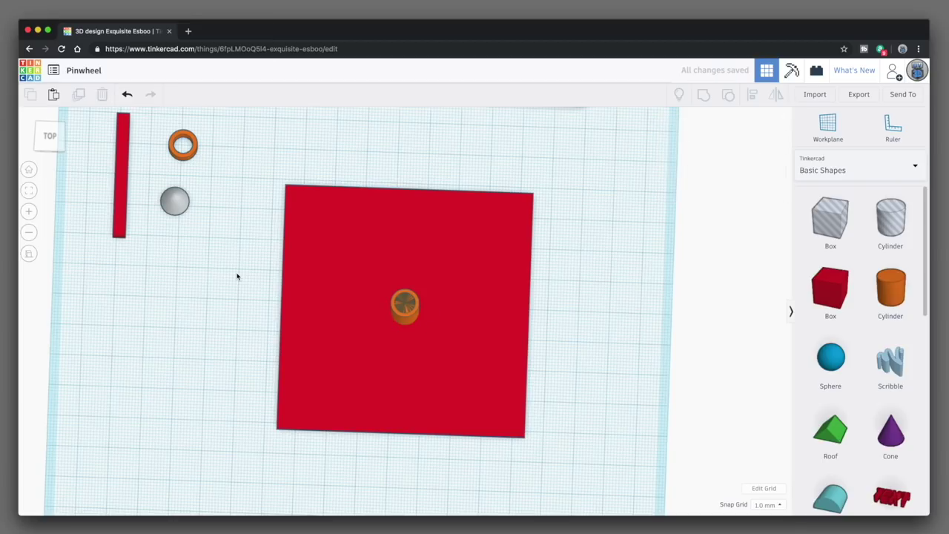
Step: Group the square plate with the central solid and hole cylinders so the tube is bored through the plate
drag(239, 275, 449, 342)
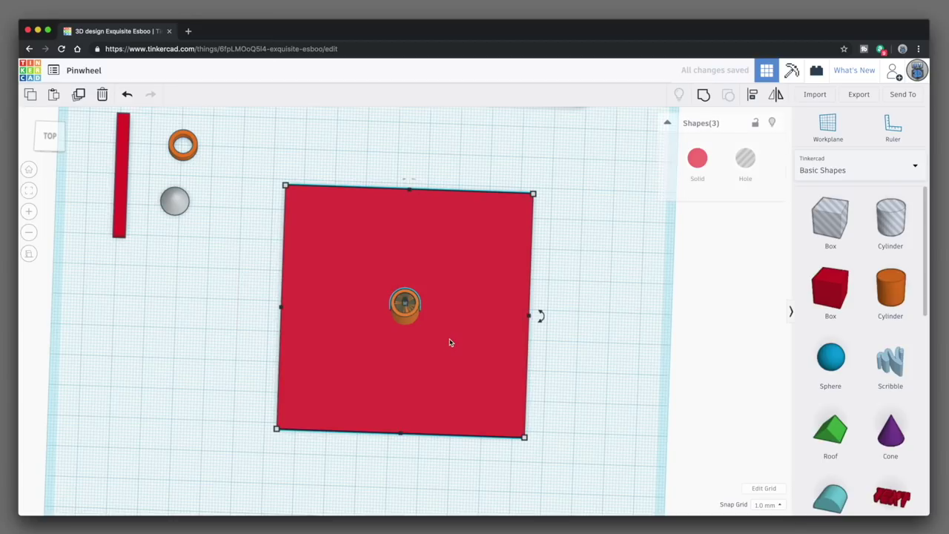
key(ctrl+g)
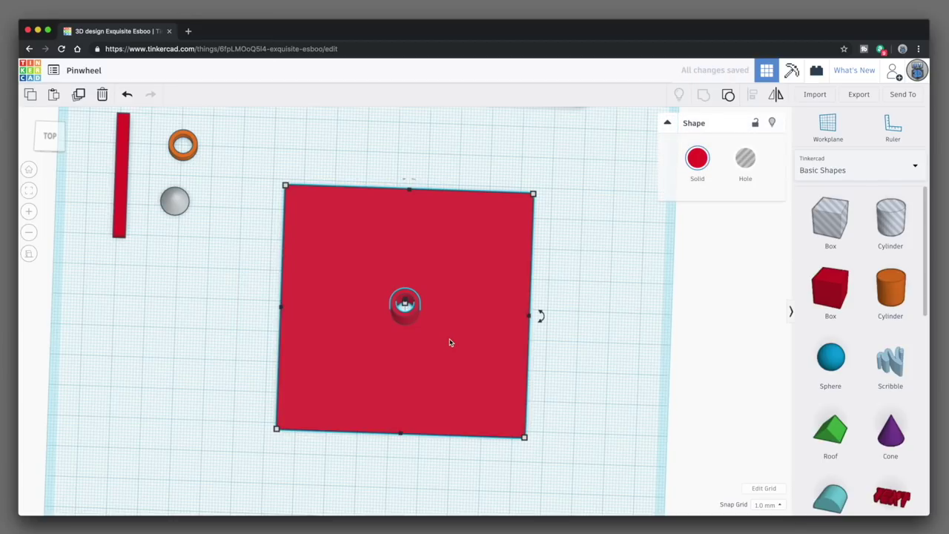
click(583, 328)
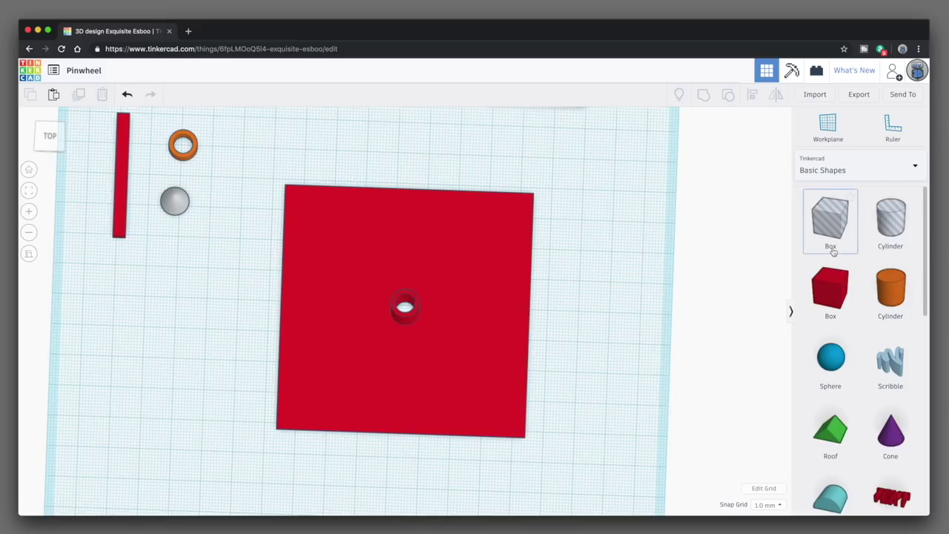
Step: Add a hole cylinder beside the plate with 64 sides, a 7 × 7 mm footprint and a height of 1 mm
drag(891, 224, 572, 300)
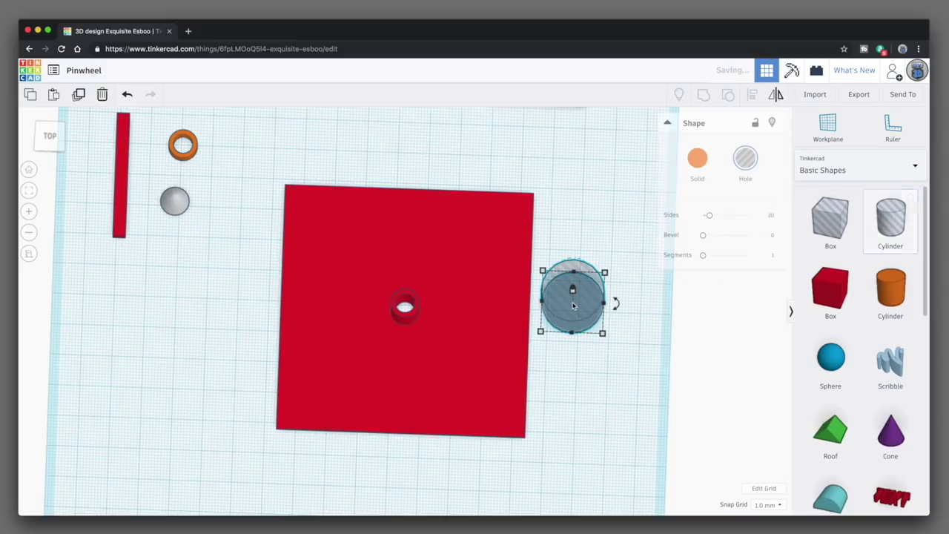
drag(709, 215, 769, 215)
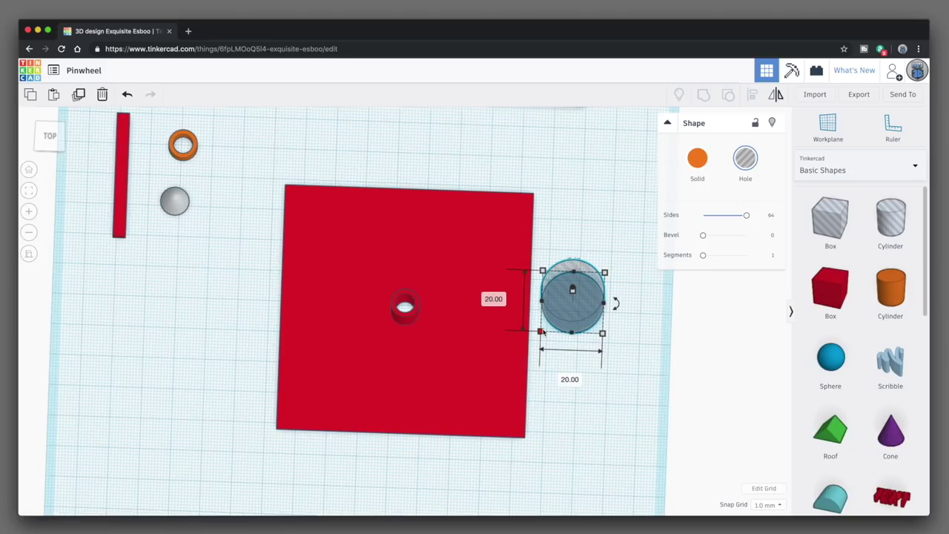
click(493, 299)
text(7)
key(Tab)
text(7)
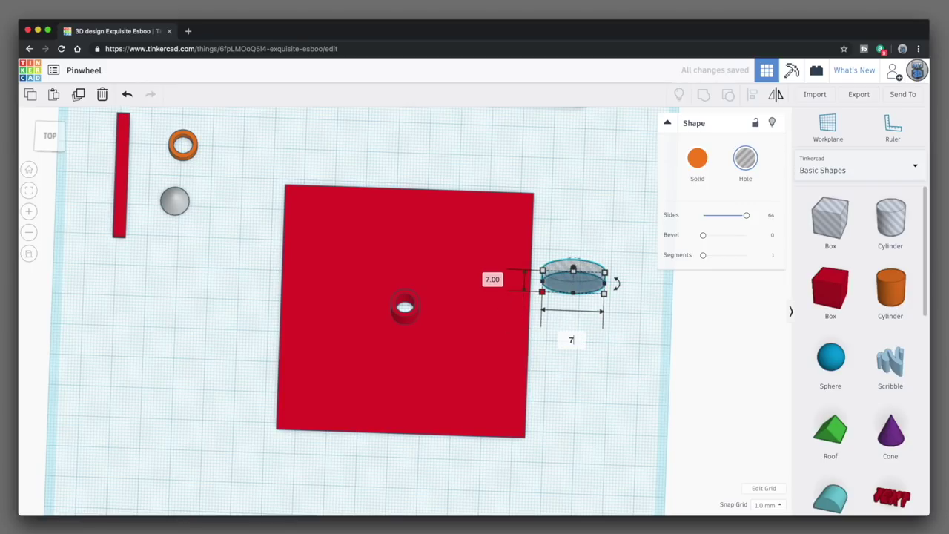
key(Tab)
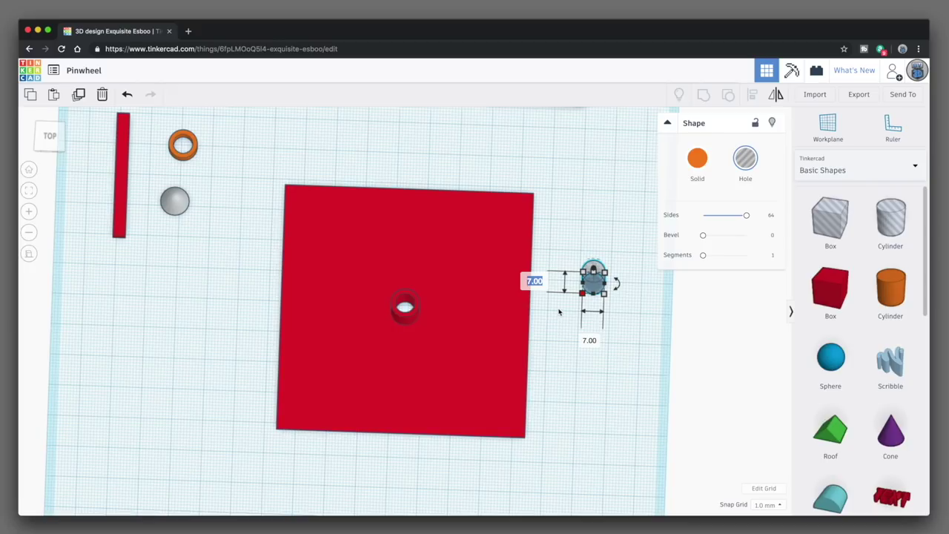
key(Tab)
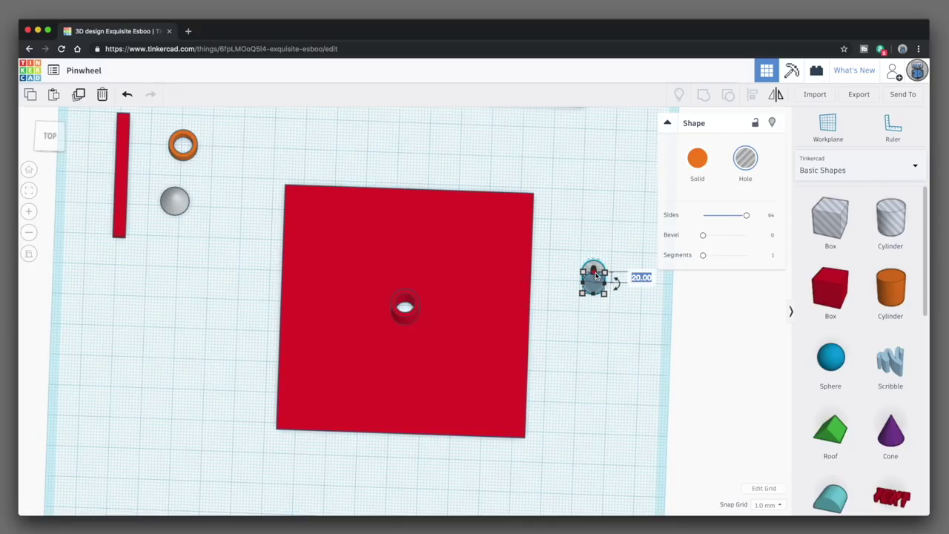
text(1)
key(Return)
key(Escape)
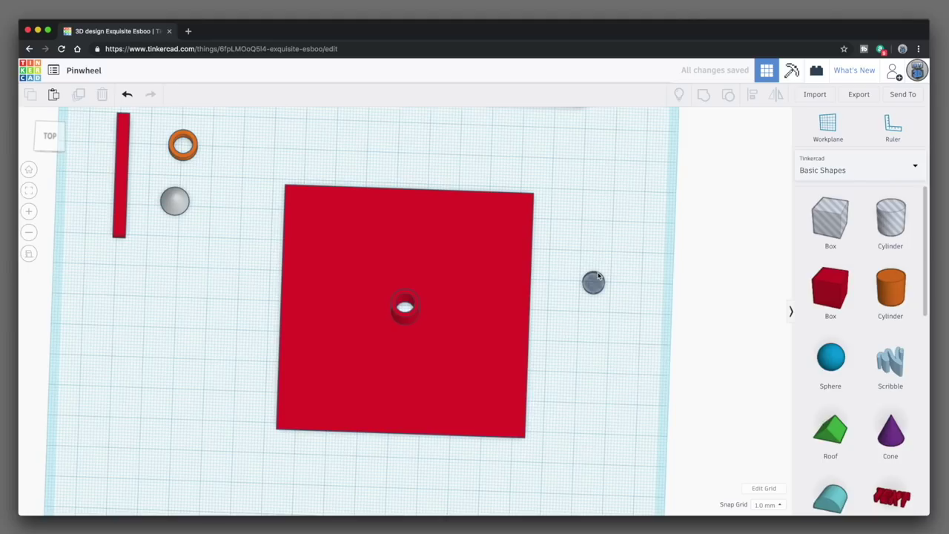
Step: Duplicate the 7 mm hole cylinder until four stand in a column beside the plate, spaced 13 mm apart
click(598, 275)
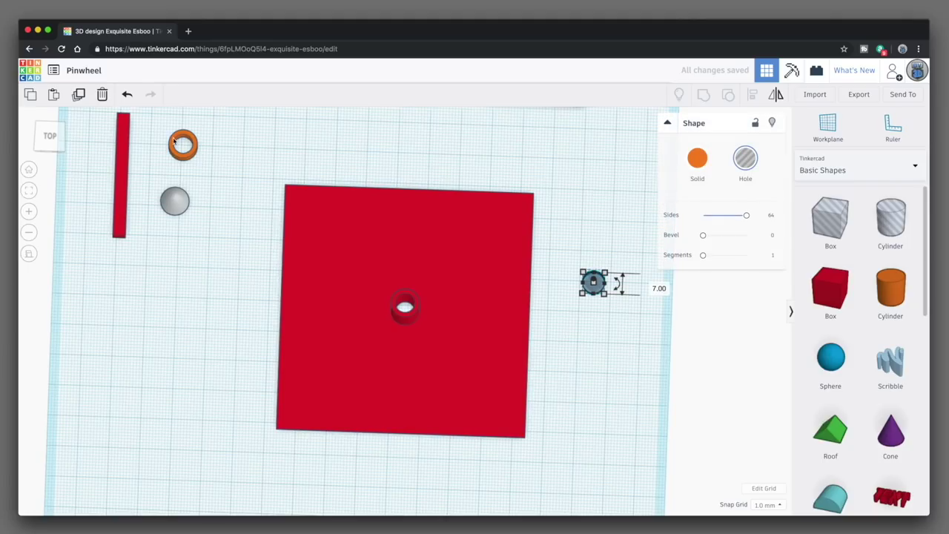
click(79, 94)
key(super+z)
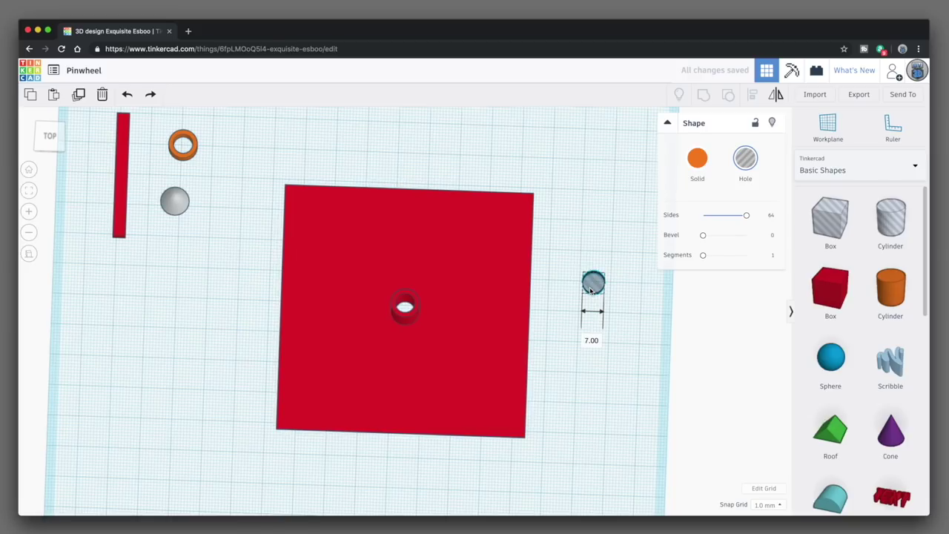
drag(593, 293, 591, 326)
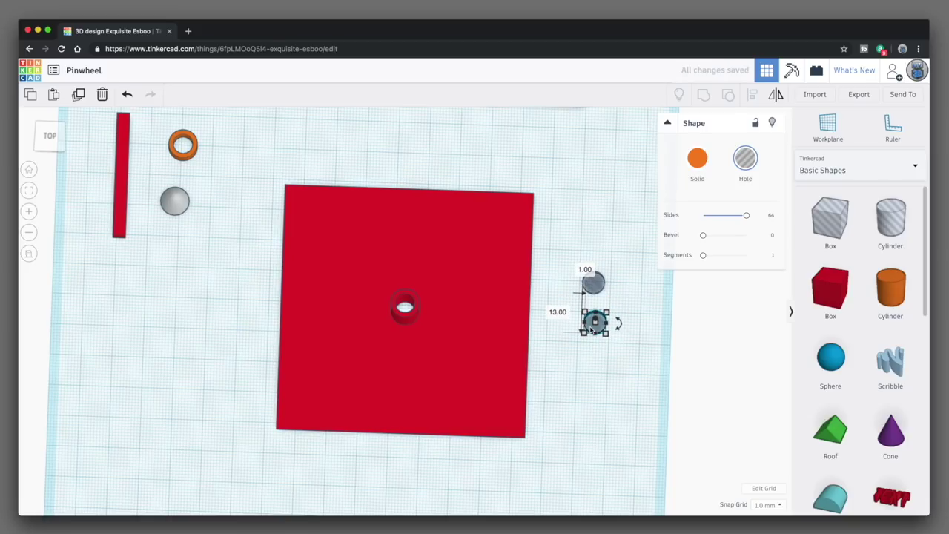
click(78, 94)
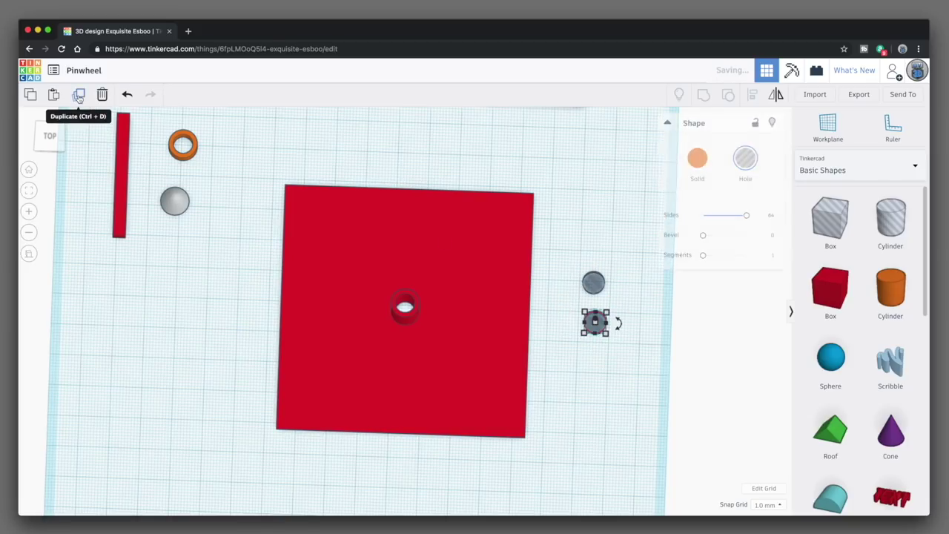
key(Down)
key(Down)
key(Down)
key(Down)
key(Down)
key(Down)
key(Down)
key(Down)
key(Down)
key(Down)
key(Down)
key(Down)
key(Down)
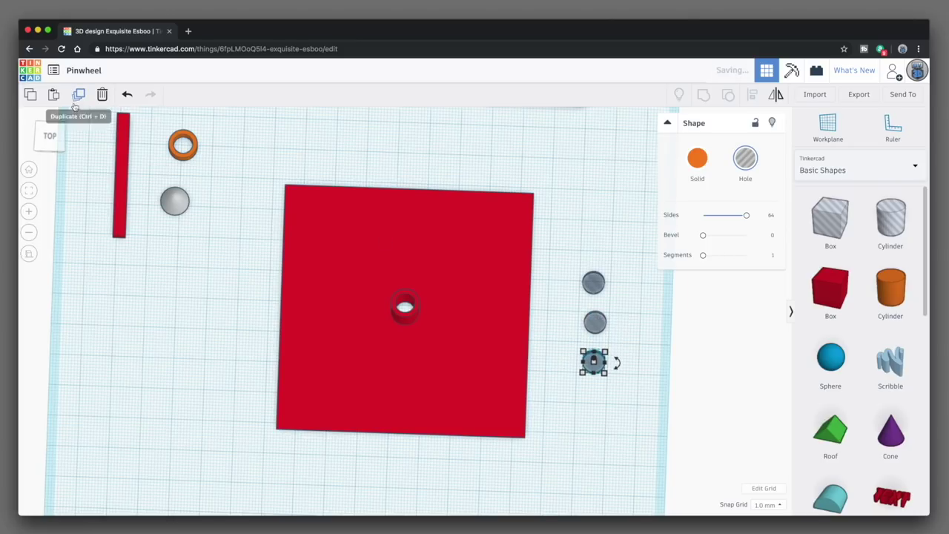
click(78, 94)
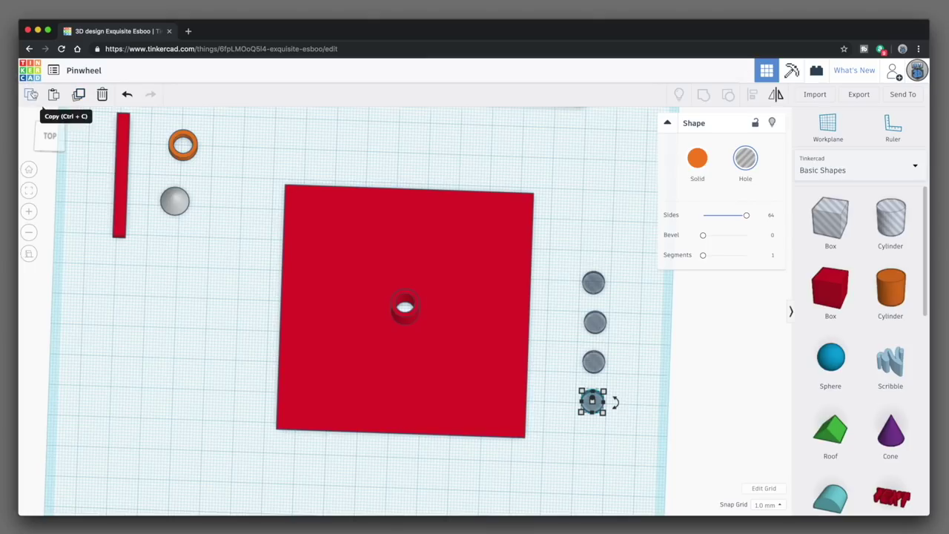
Step: Place the four hole cylinders on the plate, one flush in each corner
click(50, 138)
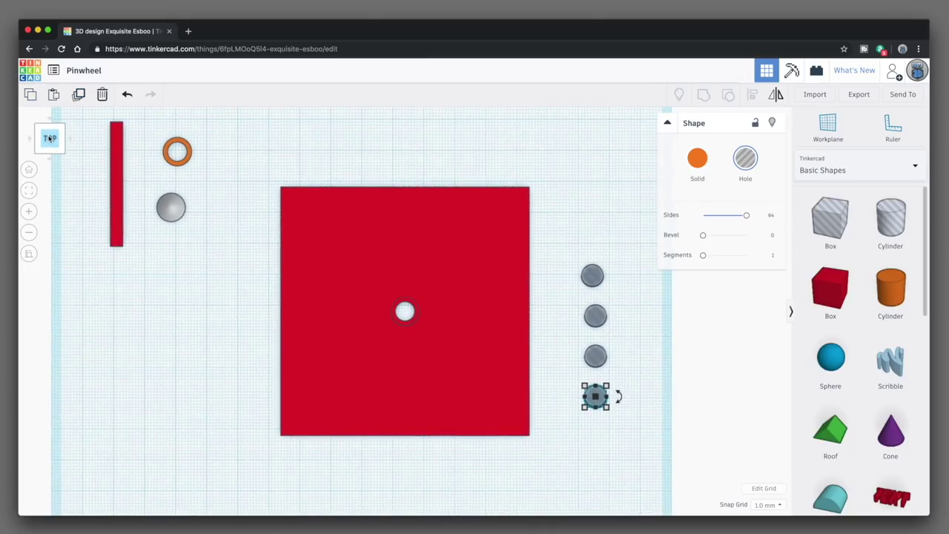
drag(585, 275, 292, 200)
drag(595, 315, 510, 194)
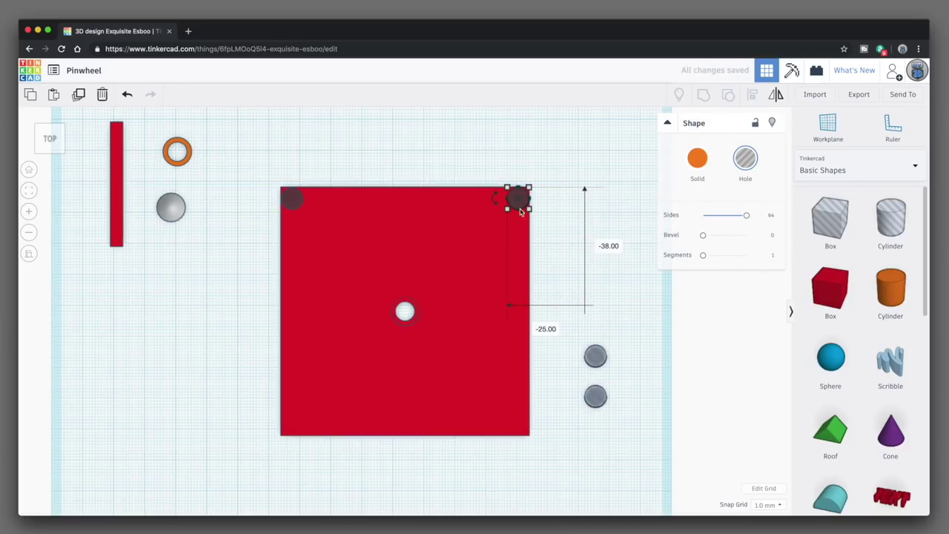
drag(599, 360, 295, 429)
drag(595, 397, 517, 429)
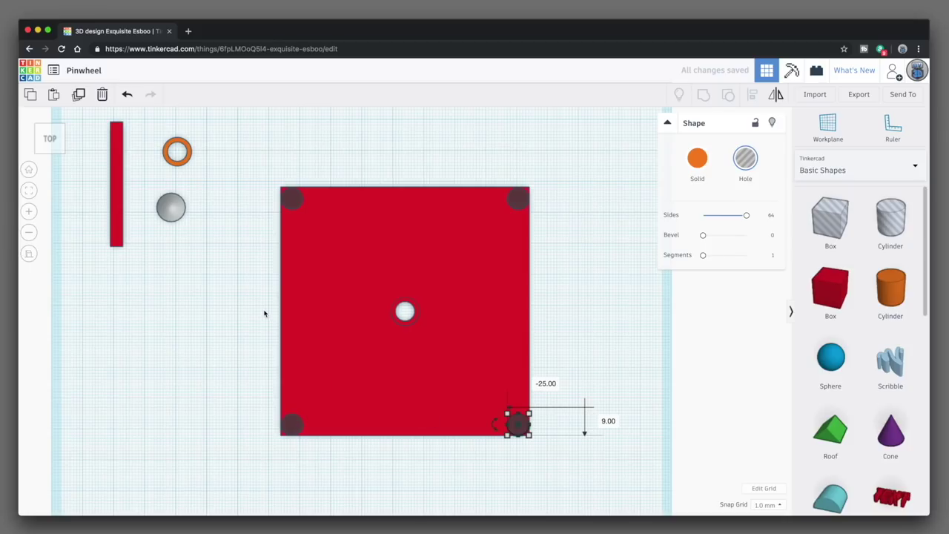
Step: Move the rear-left hole cylinder about 4 mm inward from both plate edges
click(292, 201)
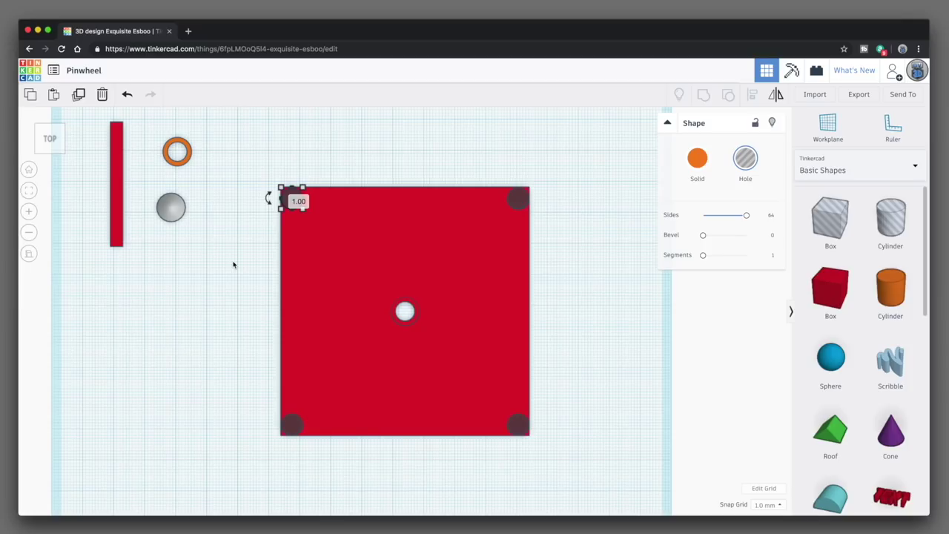
key(Right)
key(Right)
key(Right)
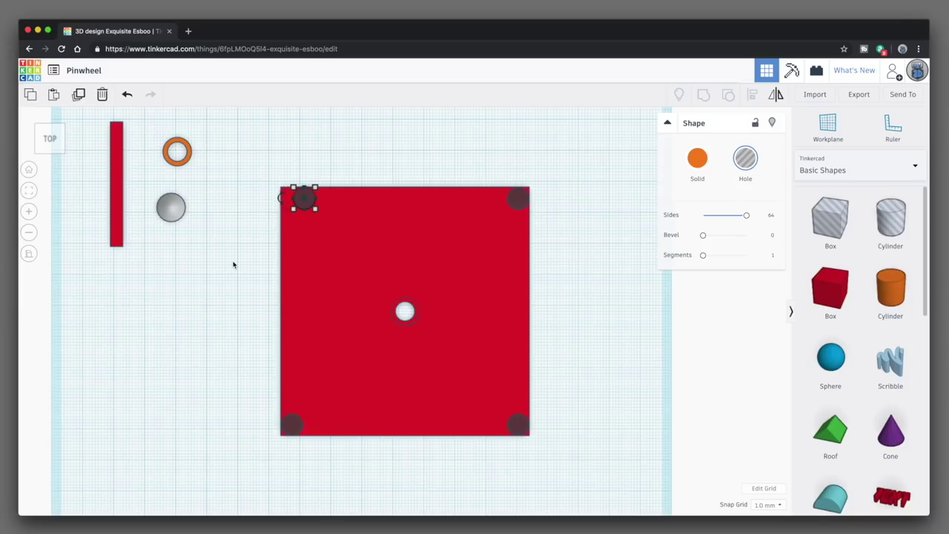
key(Down)
key(Down)
key(Down)
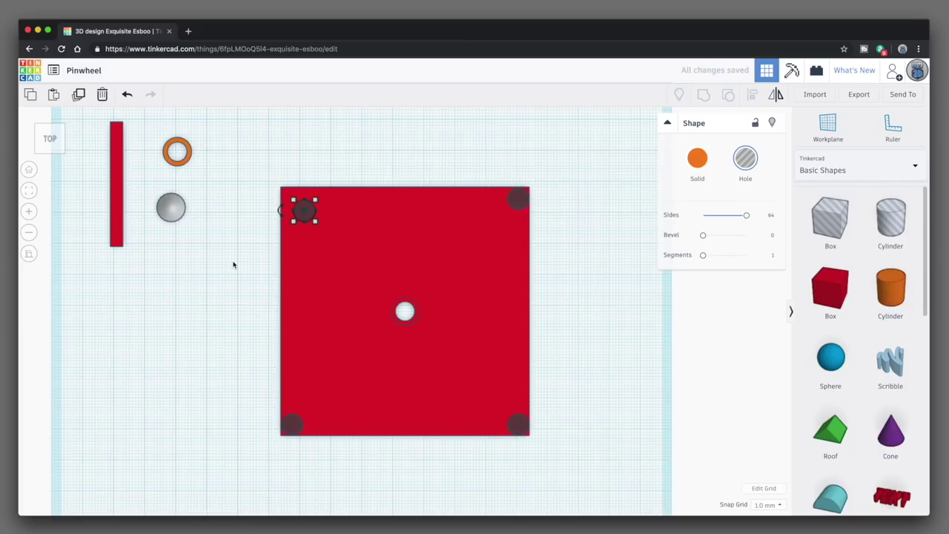
Step: Move the rear-right hole cylinder inward from both plate edges by about 4 mm, matching the rear-left one
click(515, 204)
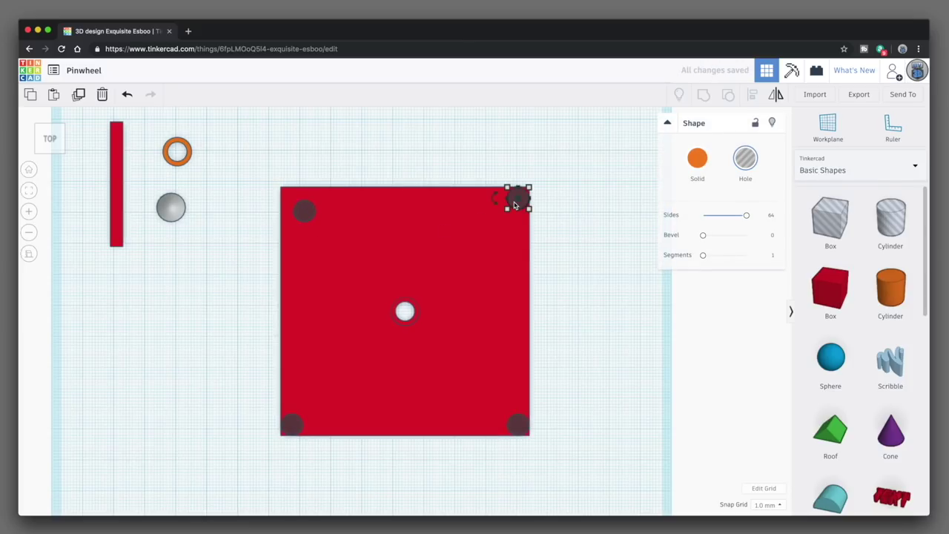
key(Left)
key(Left)
key(Left)
key(Down)
key(Down)
key(Down)
Step: Move the front-left hole cylinder about 4 mm inward from the plate's left and front edges
click(292, 428)
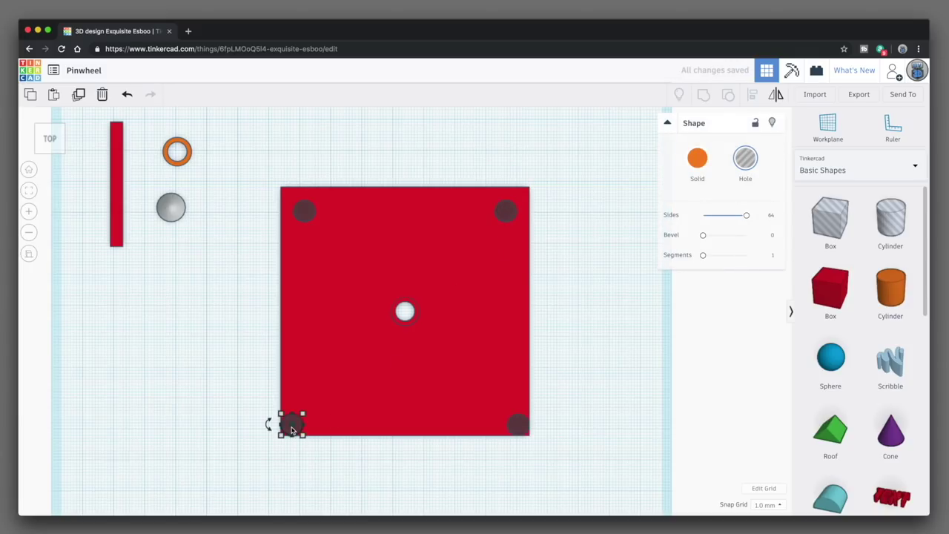
key(Right)
key(Right)
key(Right)
key(Up)
key(Up)
key(Up)
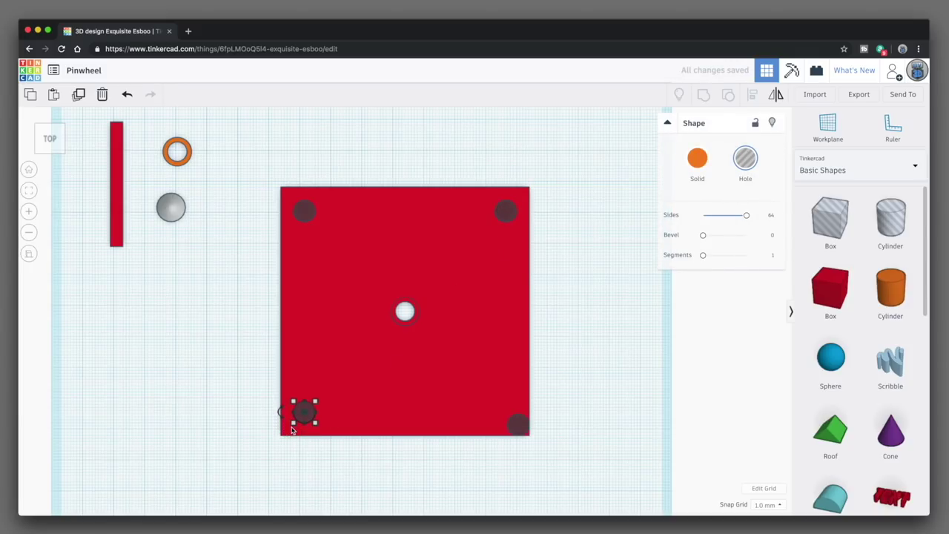
Step: Move the front-right hole cylinder about 4 mm inward from the plate's right and front edges
click(518, 427)
key(Left)
key(Left)
key(Left)
key(Up)
key(Up)
key(Up)
Step: Group the plate with the four corner hole cylinders to cut the round holes through it
click(271, 205)
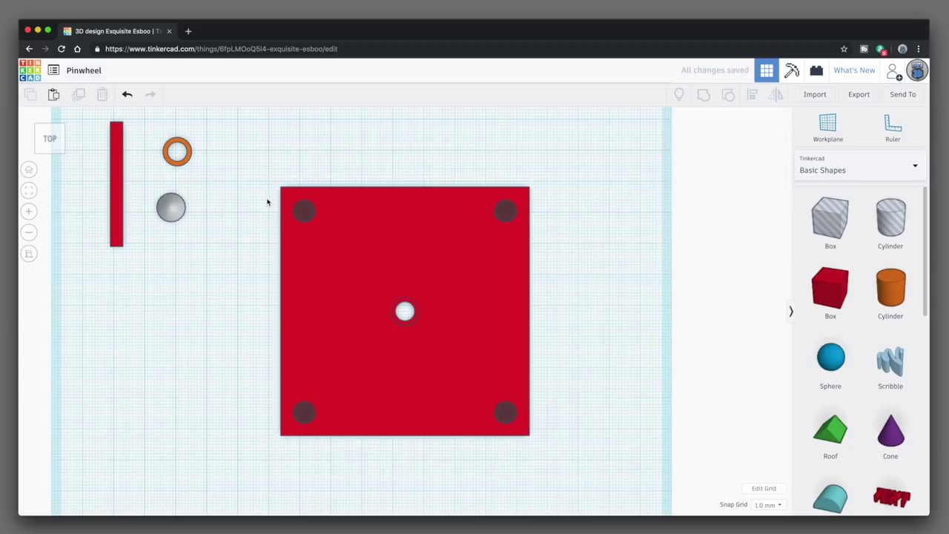
drag(265, 200, 560, 443)
key(ctrl+g)
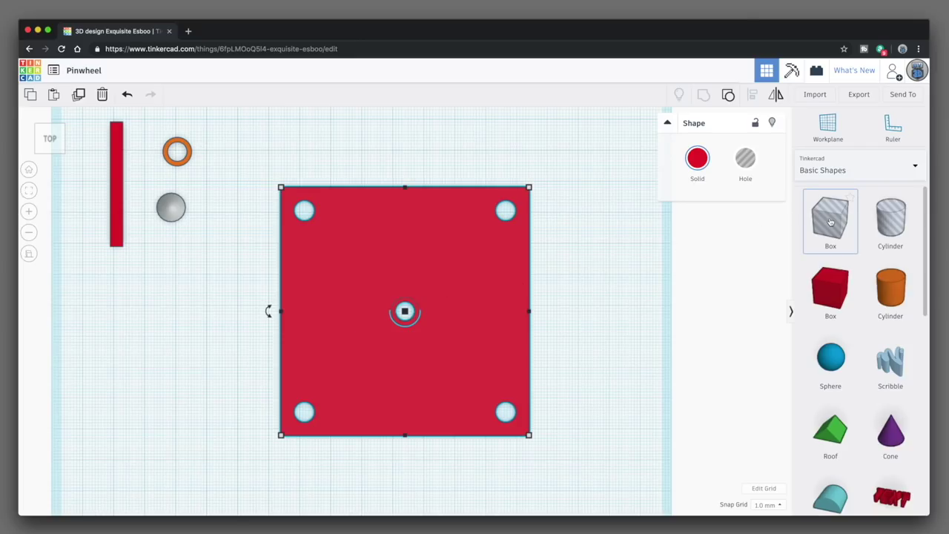
Step: Add a hole box in front of the plate's front-right corner, sized 40 mm long, 1 mm wide and 2 mm high
drag(830, 223, 521, 476)
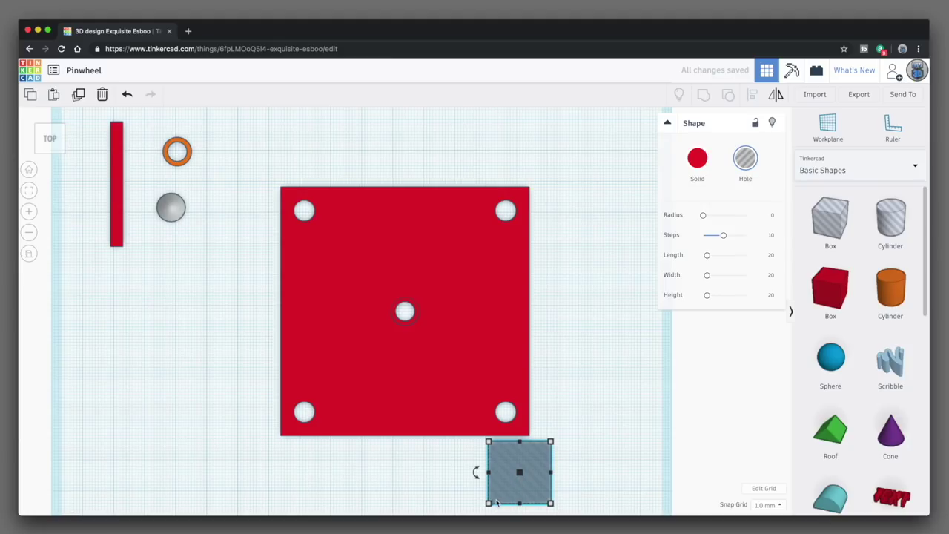
mouse_move(489, 504)
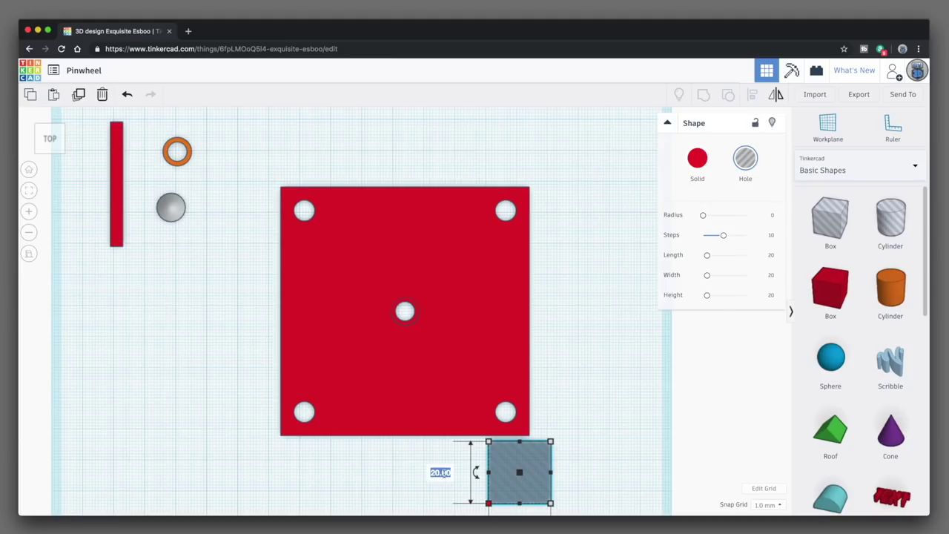
text(1)
key(Return)
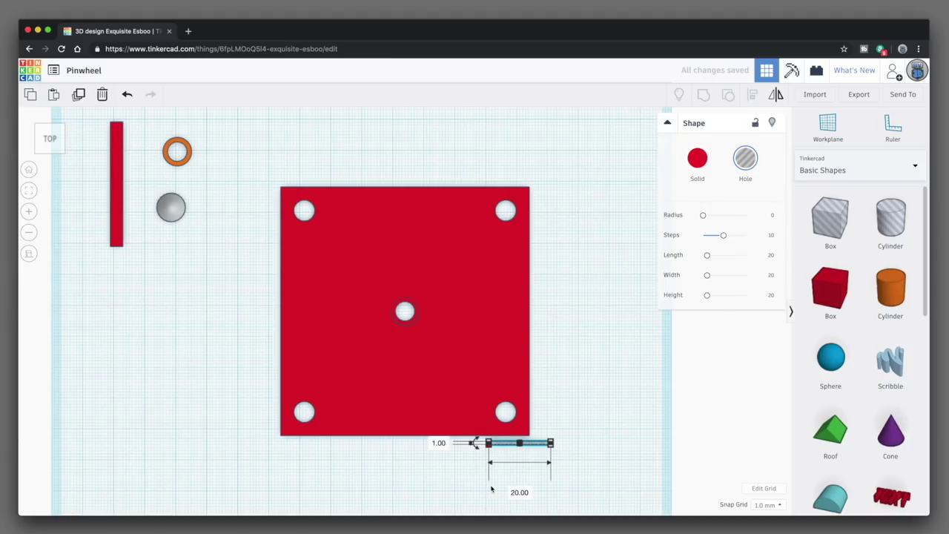
click(516, 494)
text(40)
key(Return)
right_drag(586, 459, 564, 363)
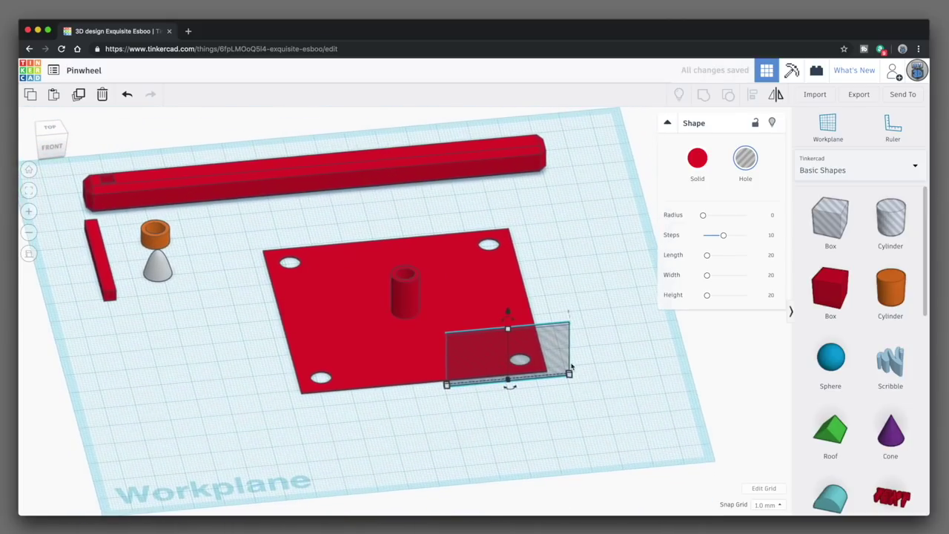
click(556, 354)
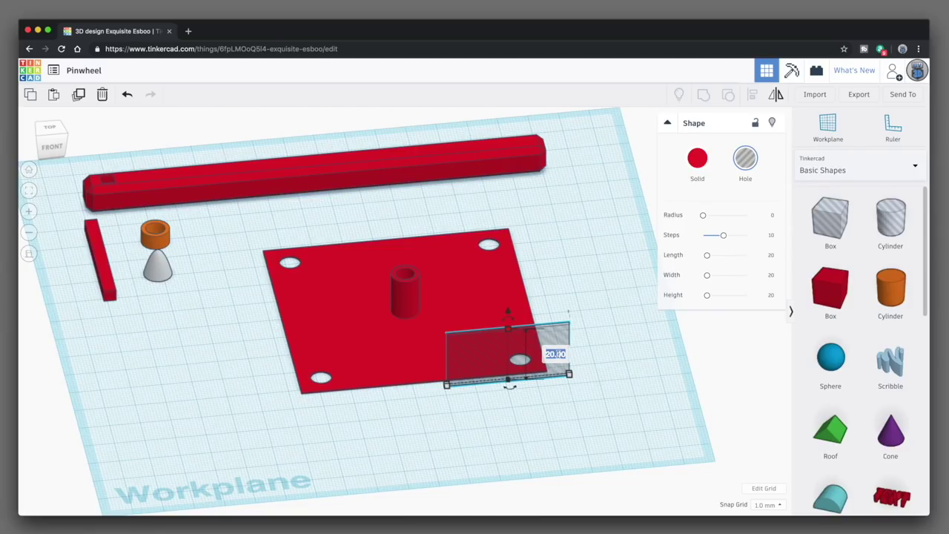
text(2)
key(Return)
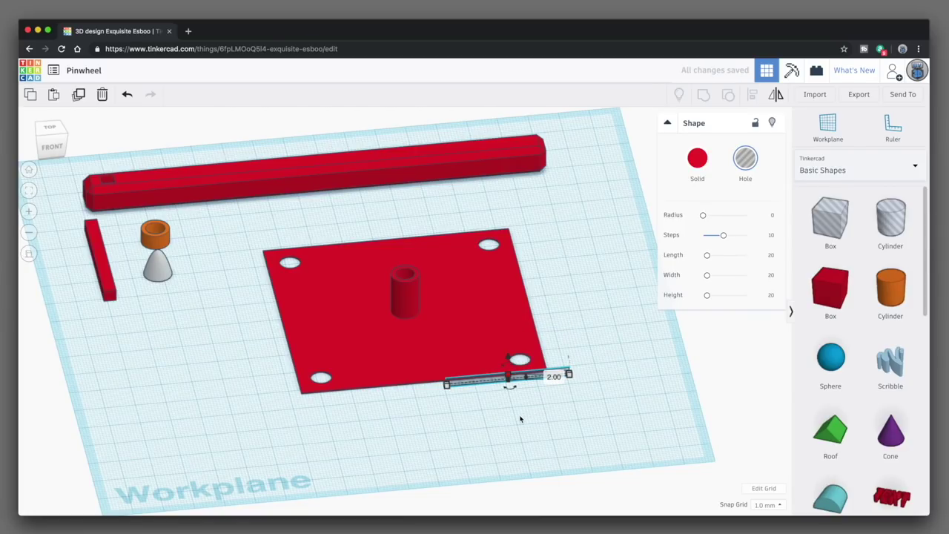
Step: Rotate the thin hole box 45° on the workplane so it runs diagonally toward the plate's centre
drag(511, 388, 469, 404)
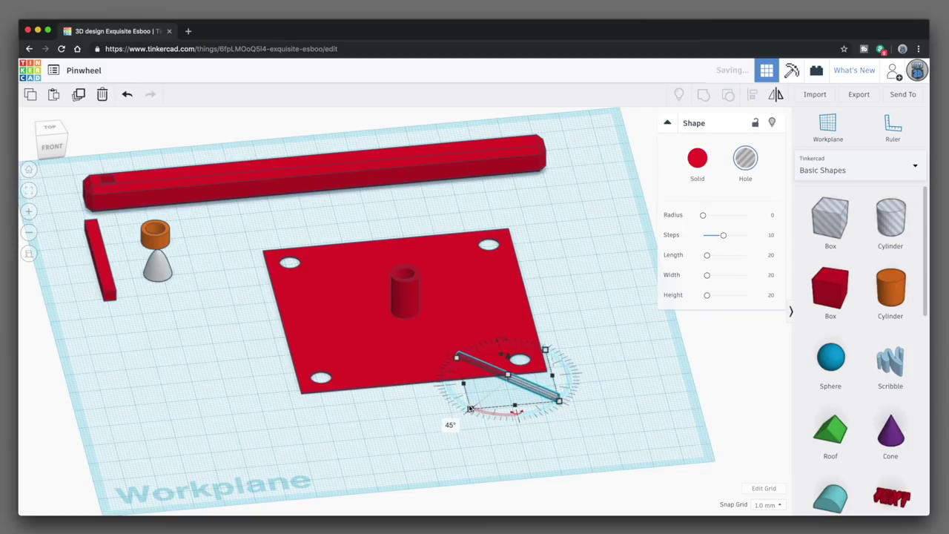
click(634, 370)
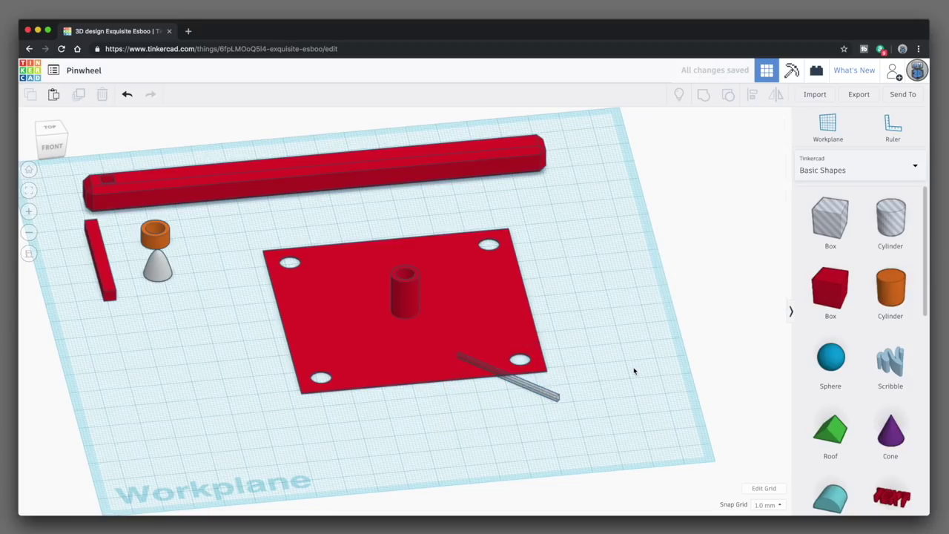
right_drag(634, 371, 609, 431)
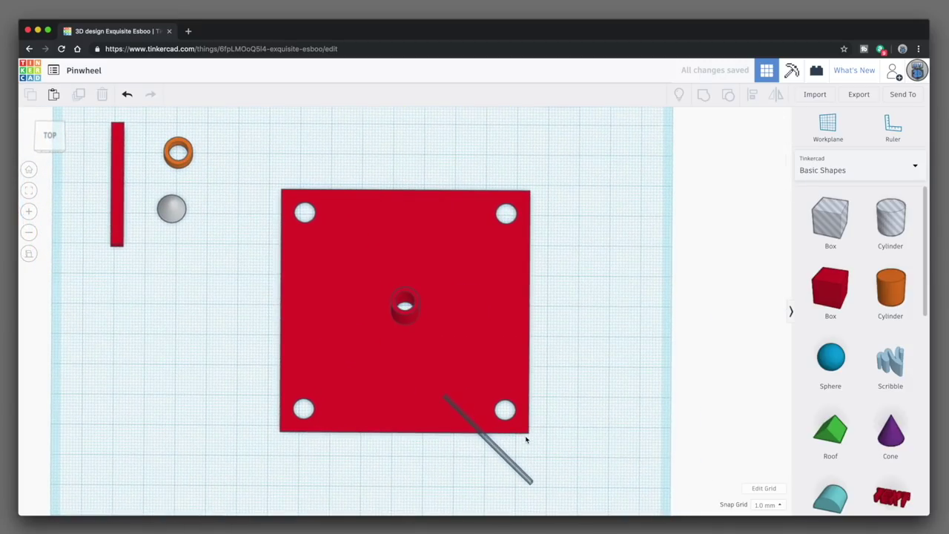
Step: Duplicate the diagonal hole box and shift the copy about 9 mm to the right of the original
click(501, 454)
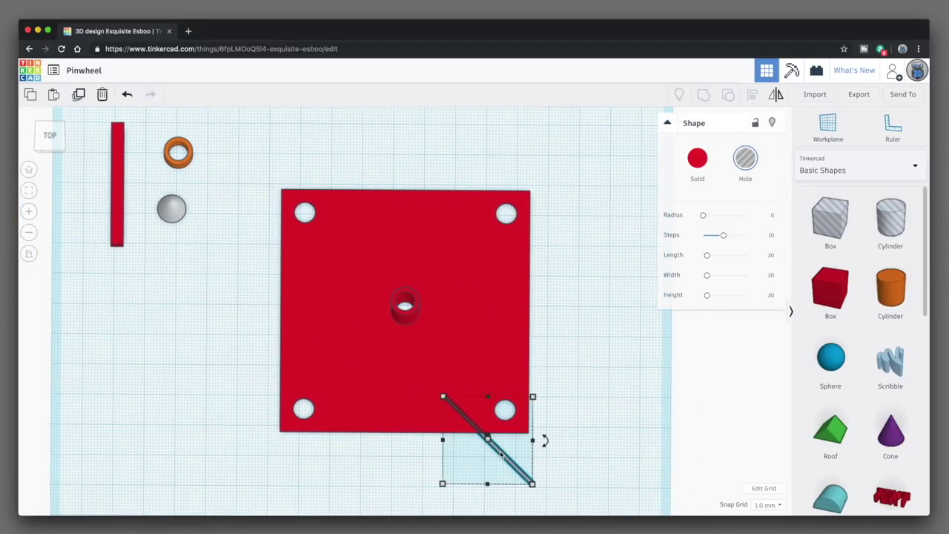
click(78, 94)
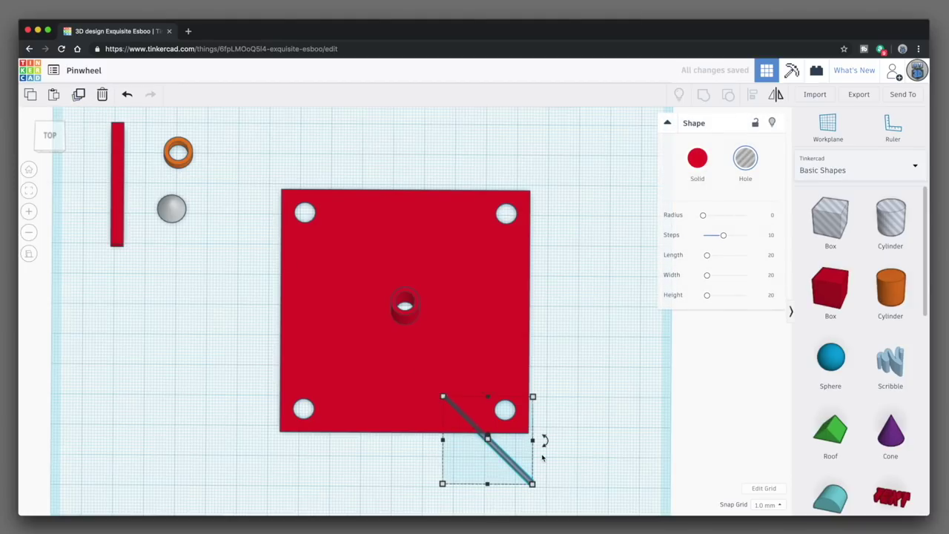
key(Right)
key(Right)
key(Right)
key(Right)
key(Right)
key(Right)
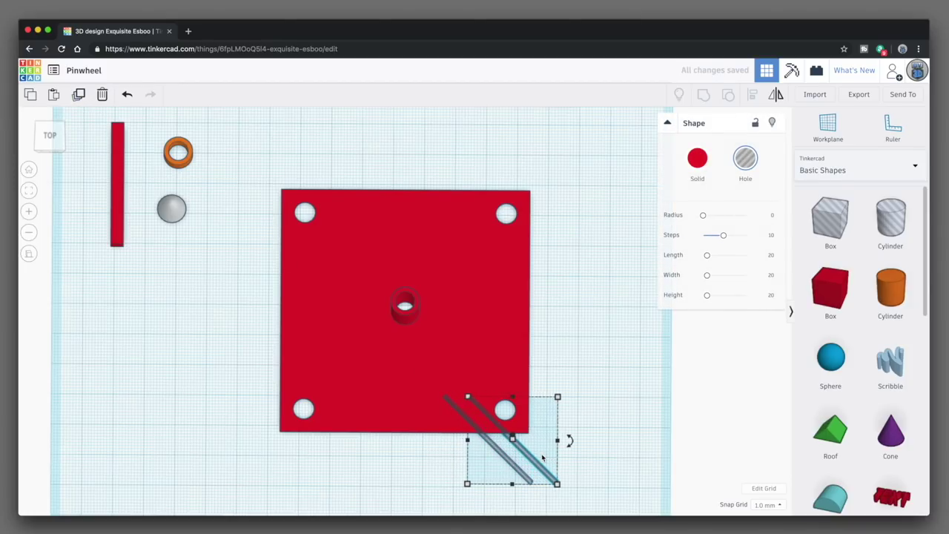
Step: Duplicate both diagonal hole boxes and mirror the copies left to right so they slant the opposite way
click(442, 460)
shift+click(482, 437)
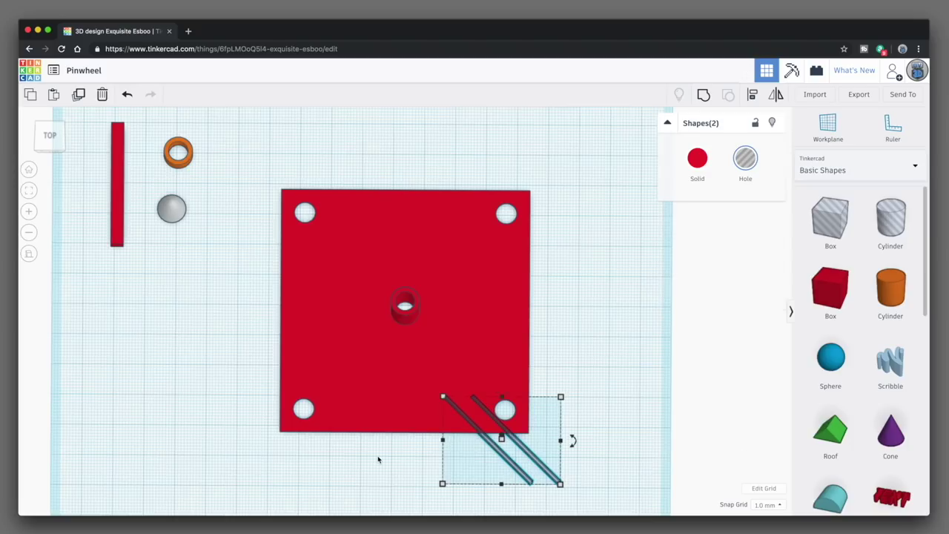
click(79, 94)
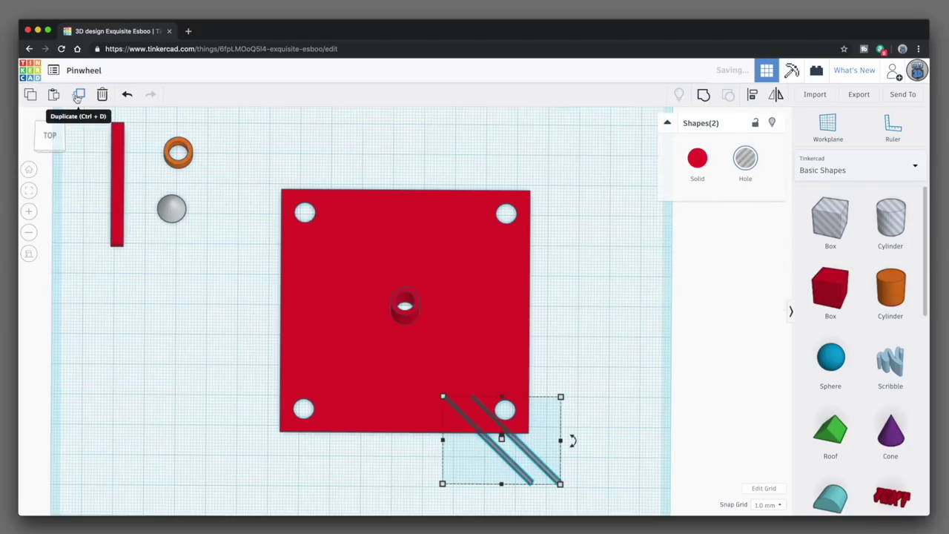
click(775, 97)
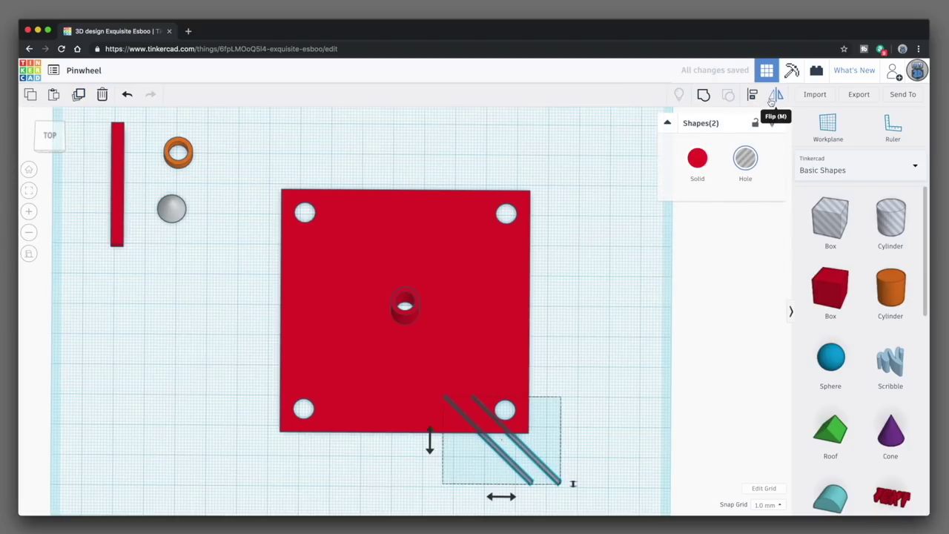
click(501, 496)
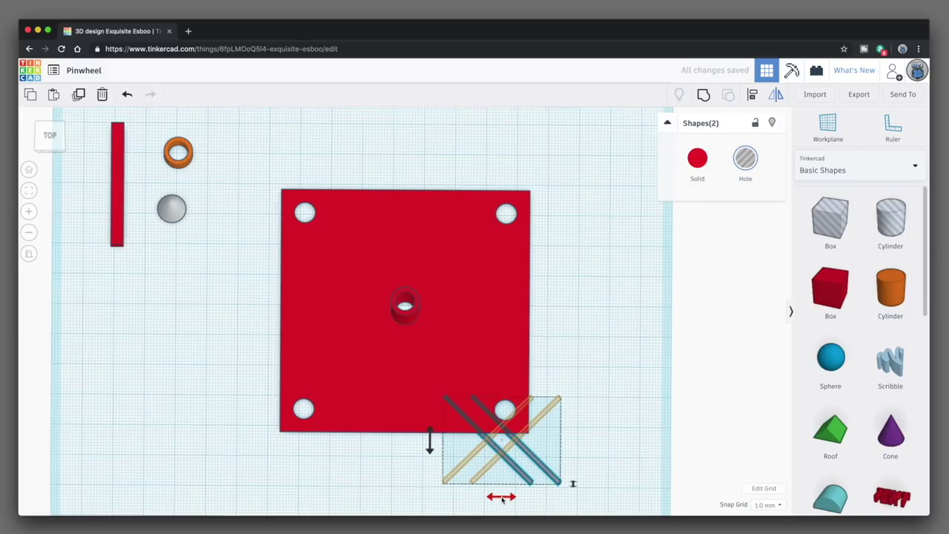
click(615, 454)
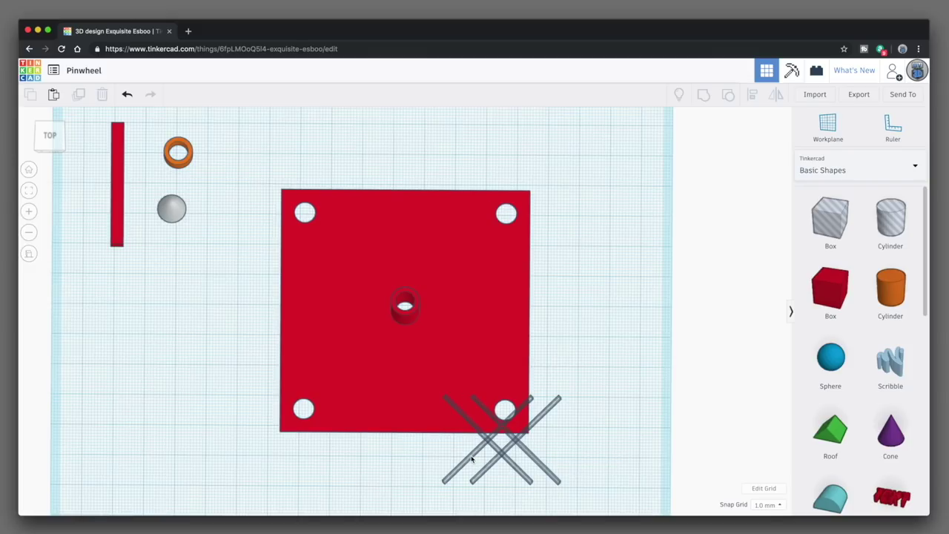
Step: Place the four diagonal hole boxes on the plate, each running from one corner through its round hole toward the center
drag(471, 460, 312, 407)
drag(543, 415, 512, 211)
drag(517, 476, 359, 268)
drag(545, 472, 512, 422)
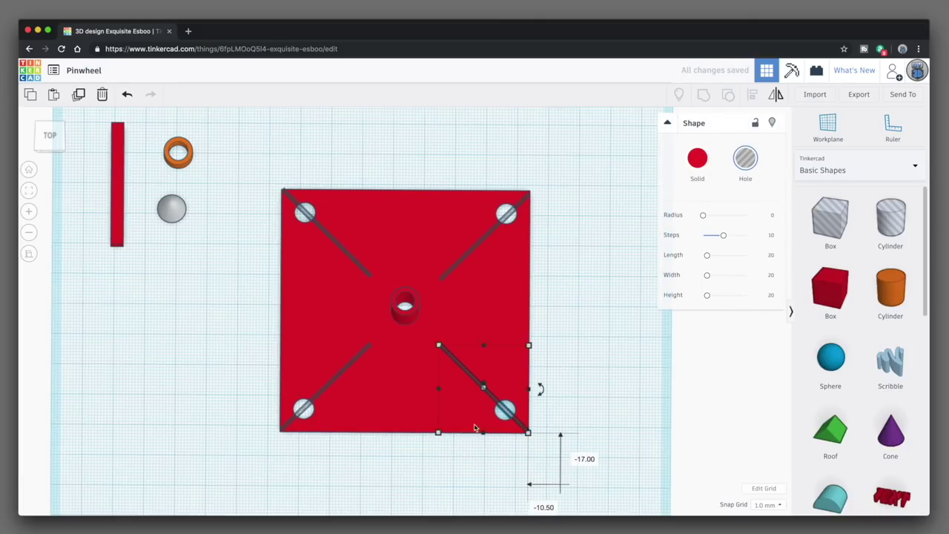
click(48, 135)
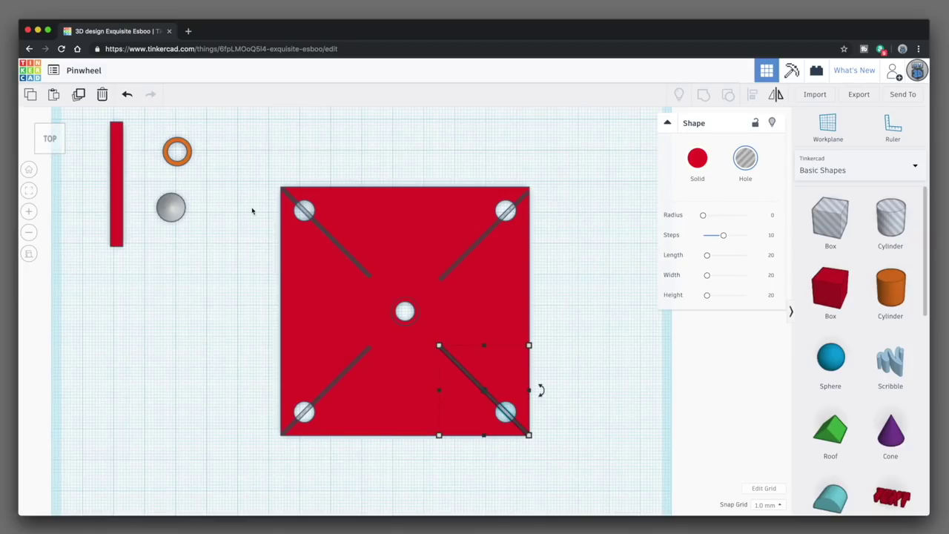
Step: Move each of the four diagonal hole boxes about 1 mm outward so its end overhangs the plate's corner
click(306, 213)
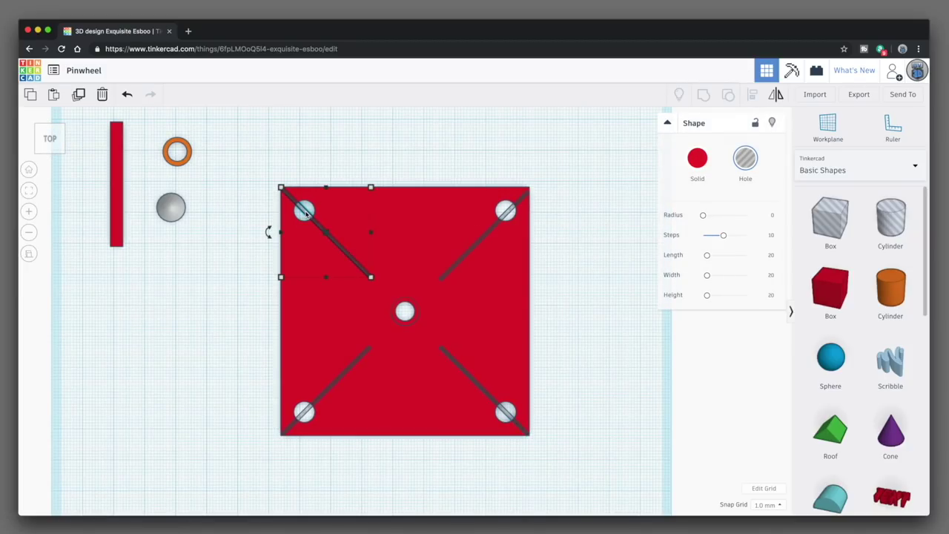
click(489, 230)
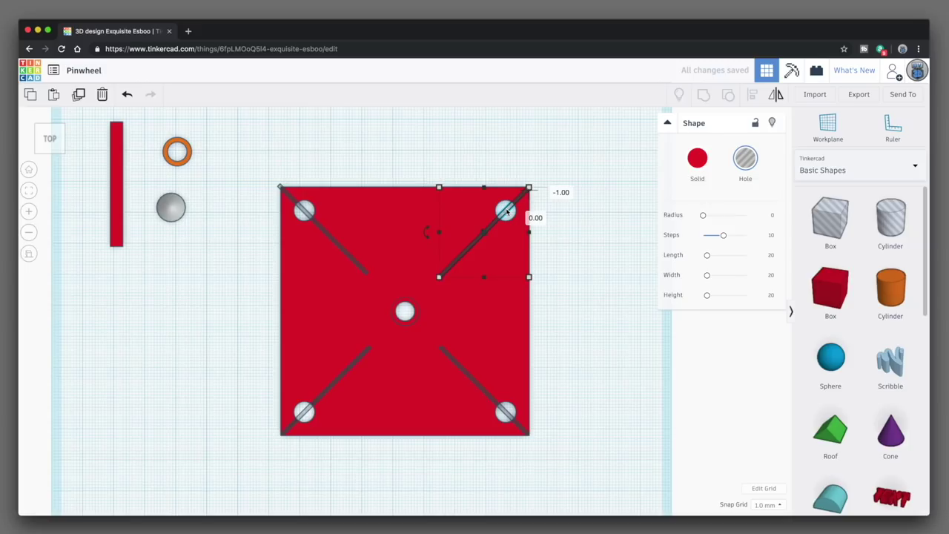
click(507, 416)
click(326, 387)
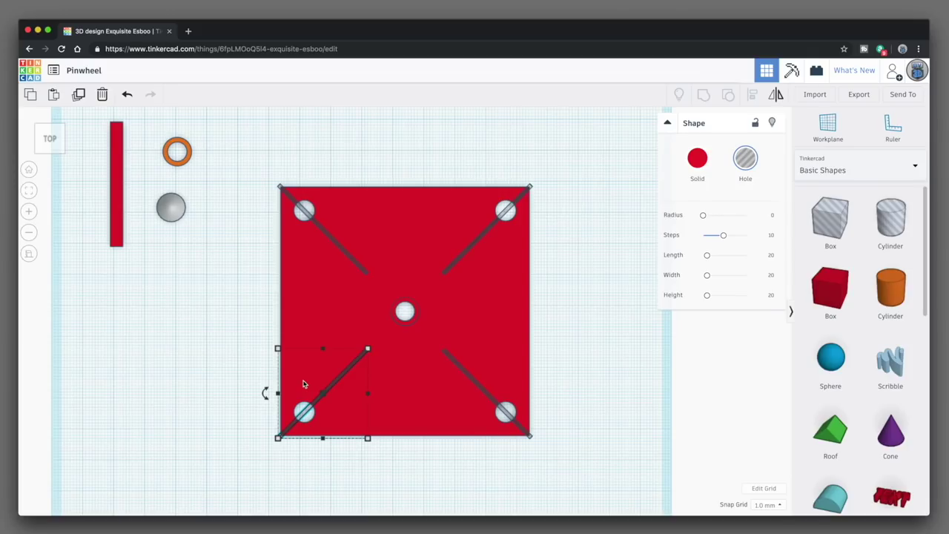
Step: Move the front-left diagonal hole box about 10 mm toward the back, clear of the corner hole
key(Up)
key(Up)
key(Up)
key(Up)
key(Up)
key(Up)
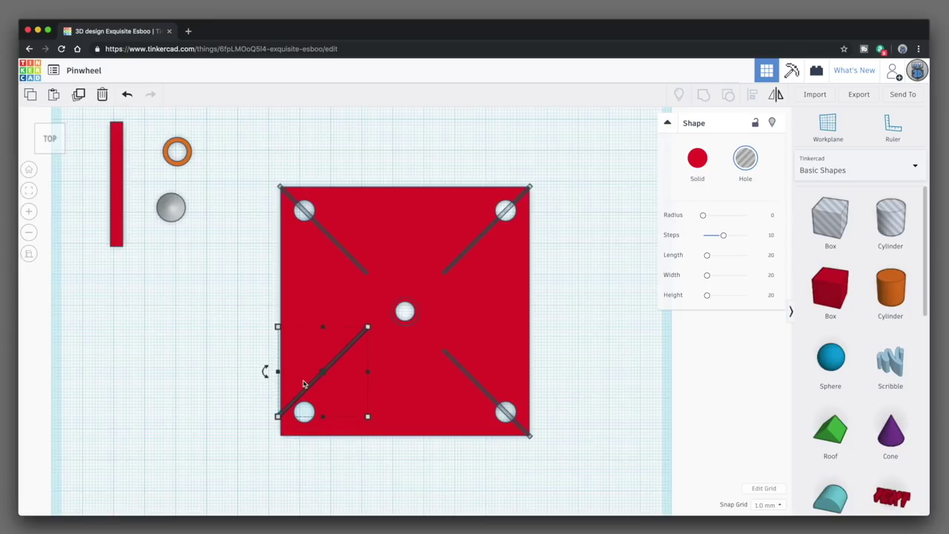
key(Up)
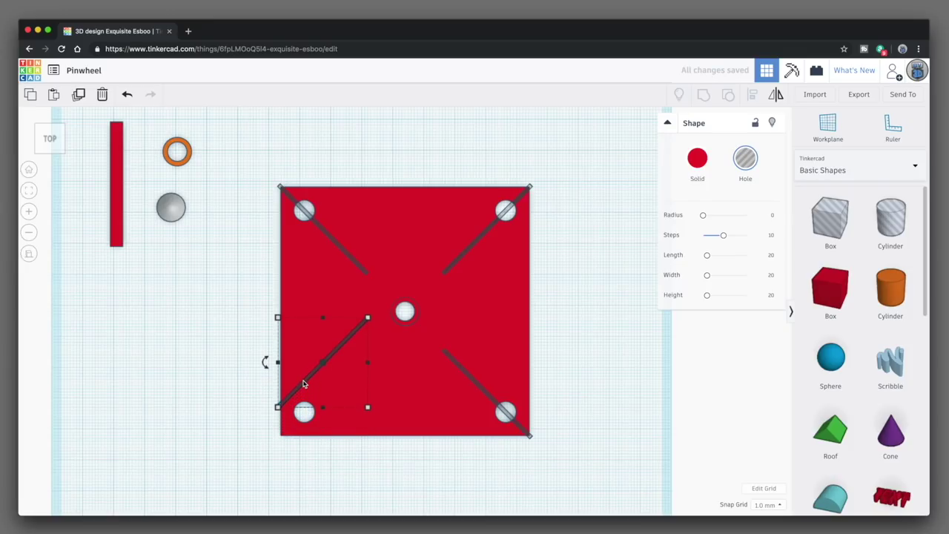
Step: Move the back-left diagonal hole box about 10 mm to the right, clear of the corner hole
click(304, 213)
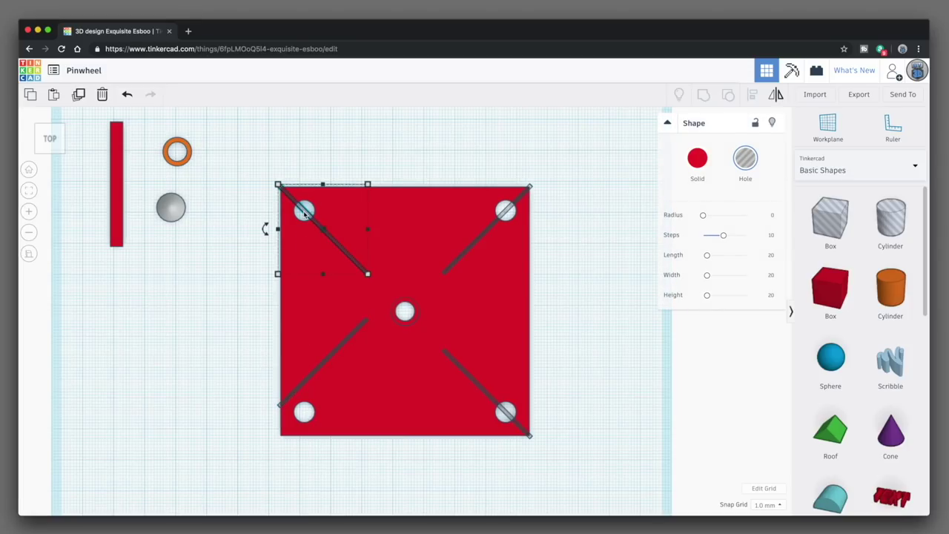
key(Right)
key(Right)
key(Right)
key(Right)
key(Right)
key(Right)
key(Right)
key(Right)
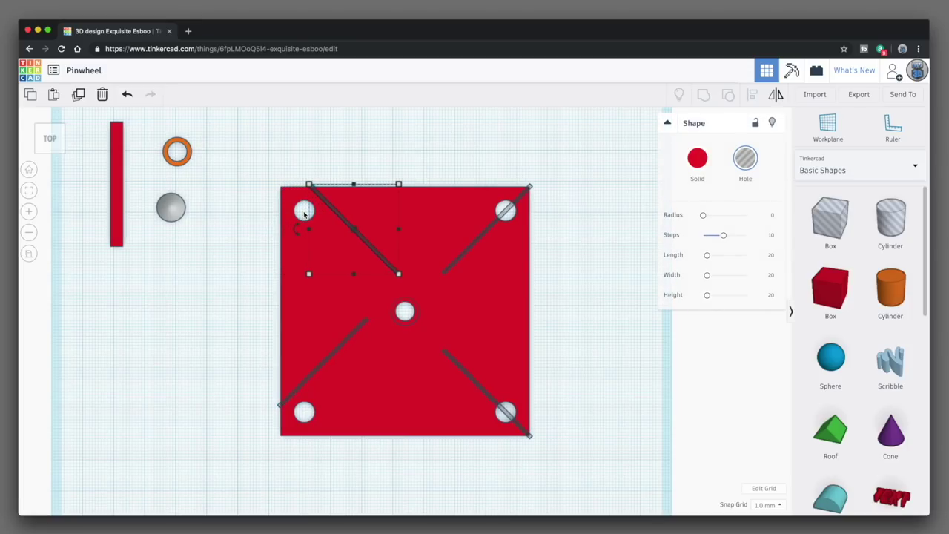
Step: Move the back-right diagonal hole box about 10 mm toward the front, clear of the corner hole
click(506, 213)
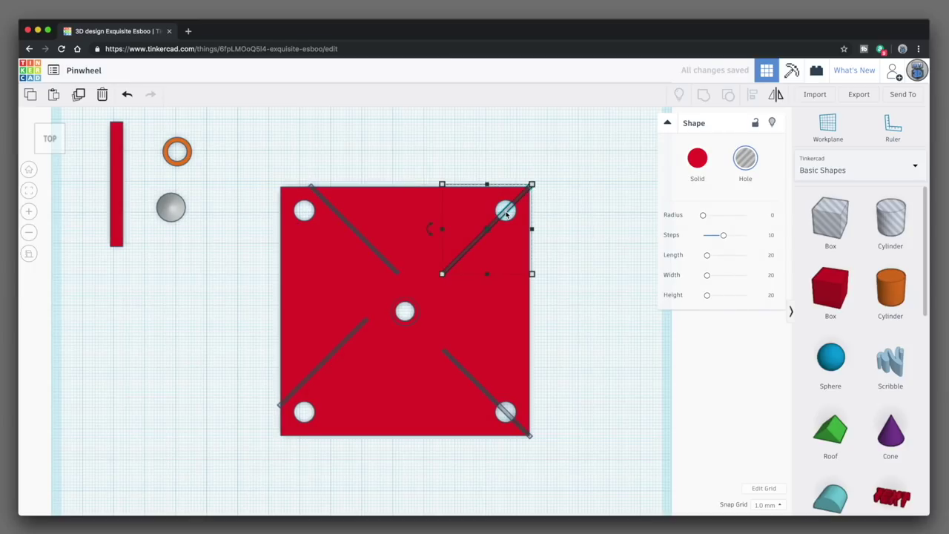
key(Down)
key(Down)
key(Down)
key(Down)
key(Down)
key(Down)
key(Down)
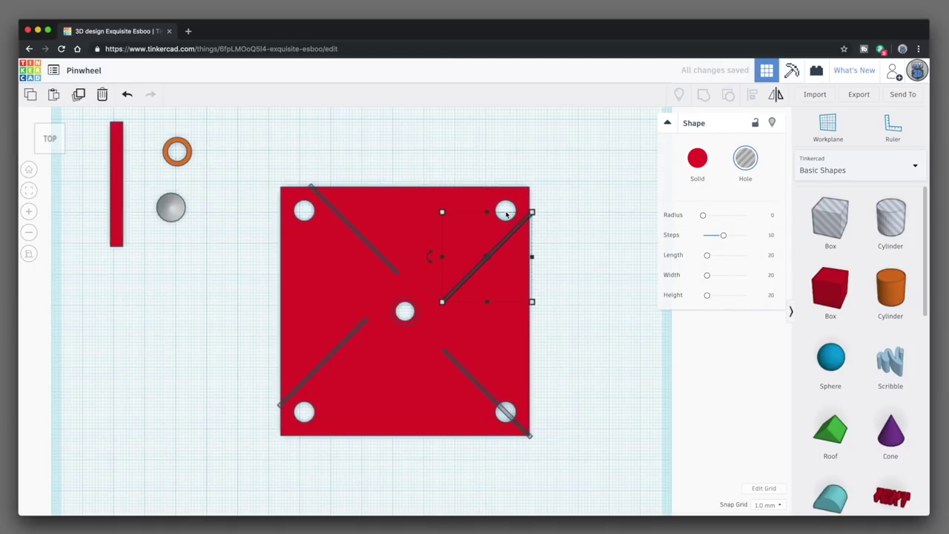
key(Down)
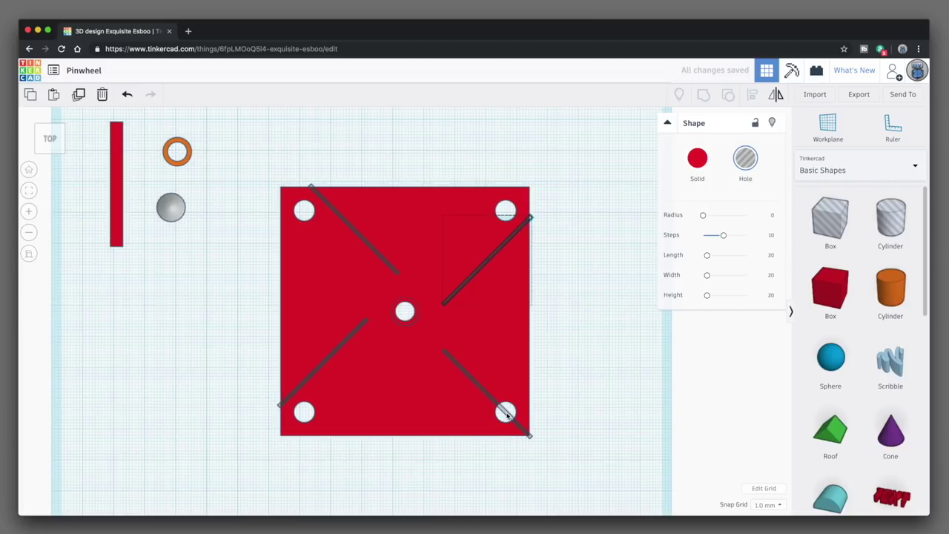
Step: Move the front-right diagonal hole box about 10 mm to the left, clear of the corner hole
click(507, 415)
key(Left)
key(Left)
key(Left)
key(Left)
key(Left)
key(Left)
key(Left)
key(Left)
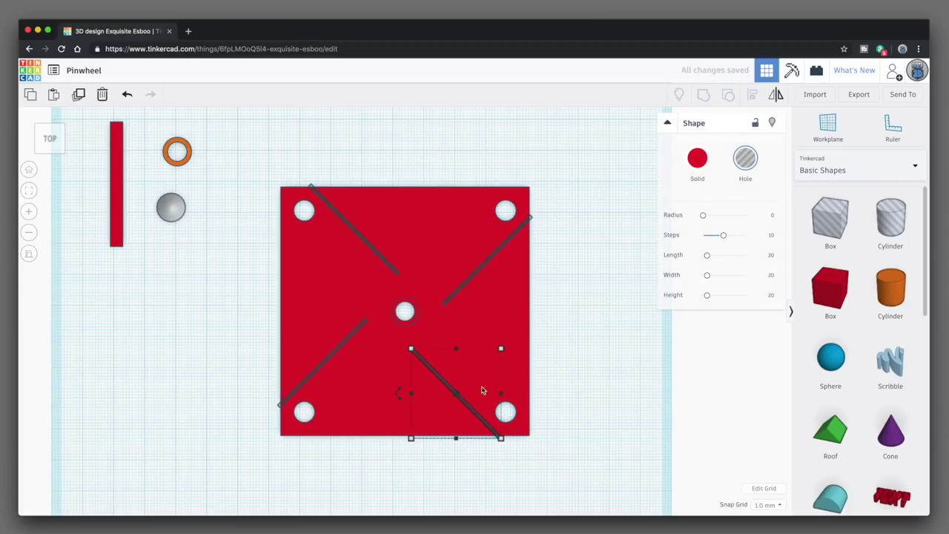
Step: Group the plate with the four diagonal hole boxes to cut the slits through it
click(249, 176)
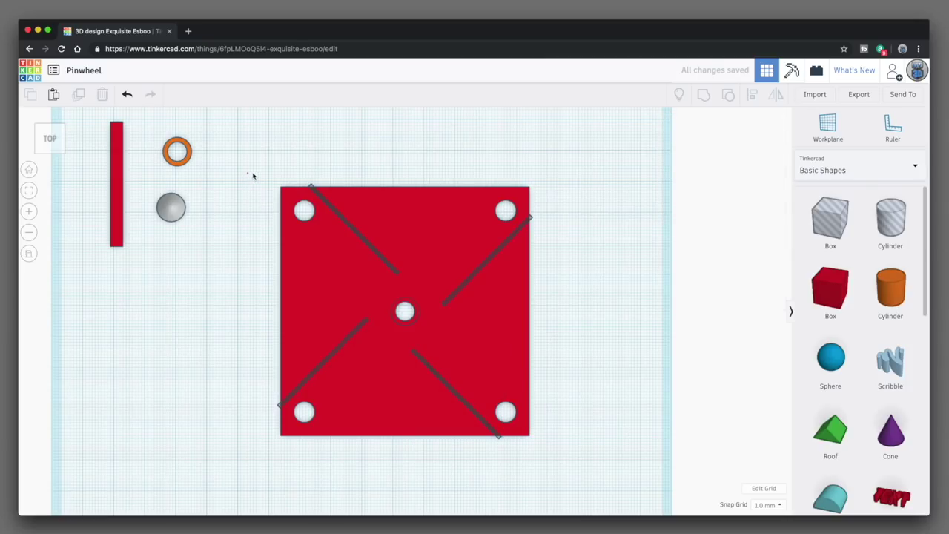
drag(248, 176, 559, 455)
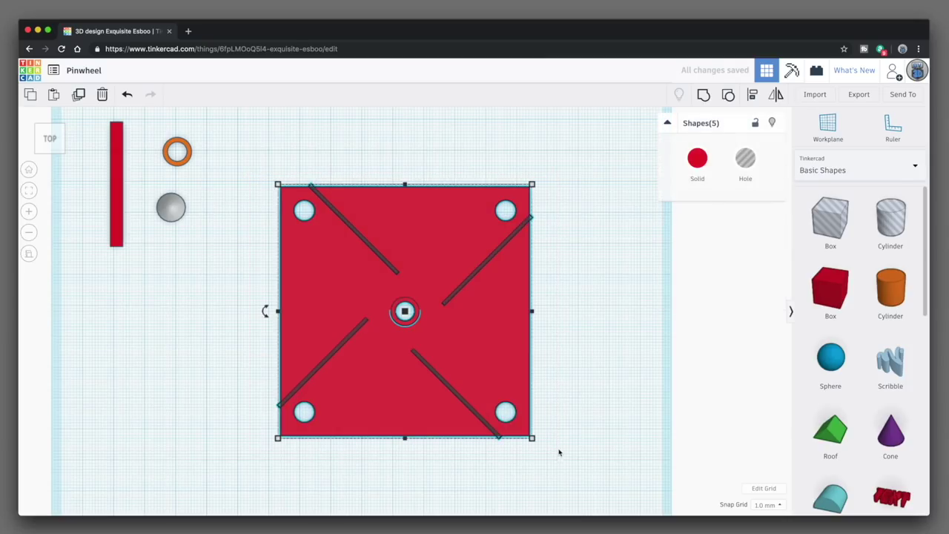
click(704, 96)
click(563, 325)
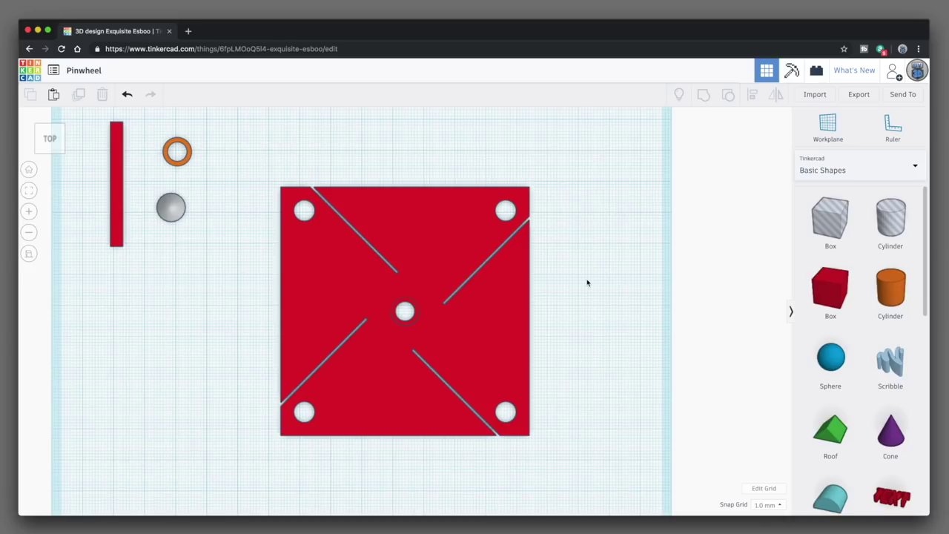
Step: Arrange the parts compactly around the plate: long bar behind it, spacer ring and cap to its left, peg to its right
right_drag(586, 281, 539, 232)
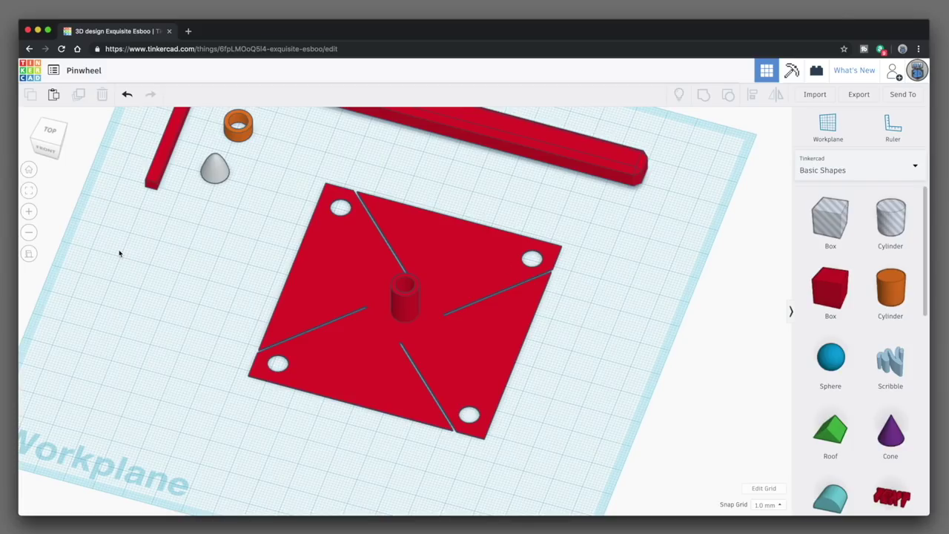
scroll(118, 252, down, 5)
click(49, 134)
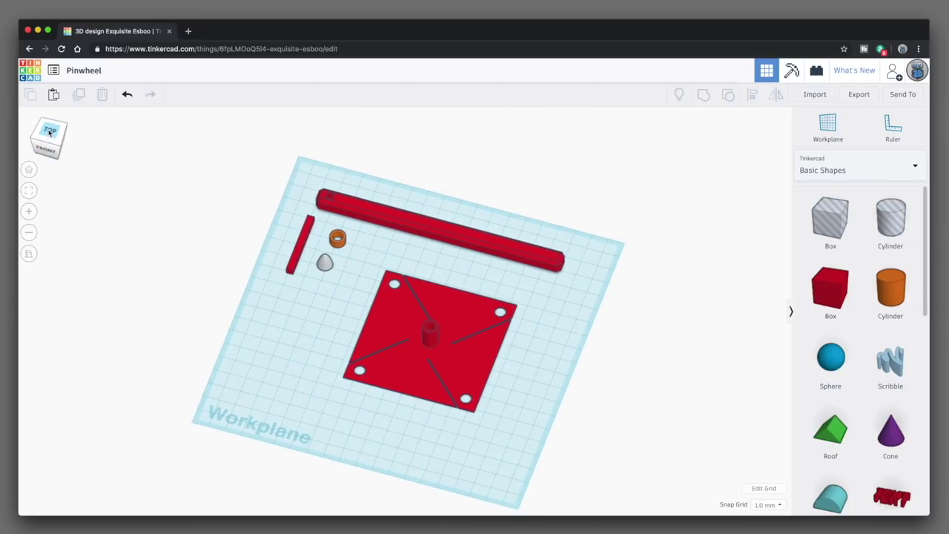
drag(462, 358, 449, 359)
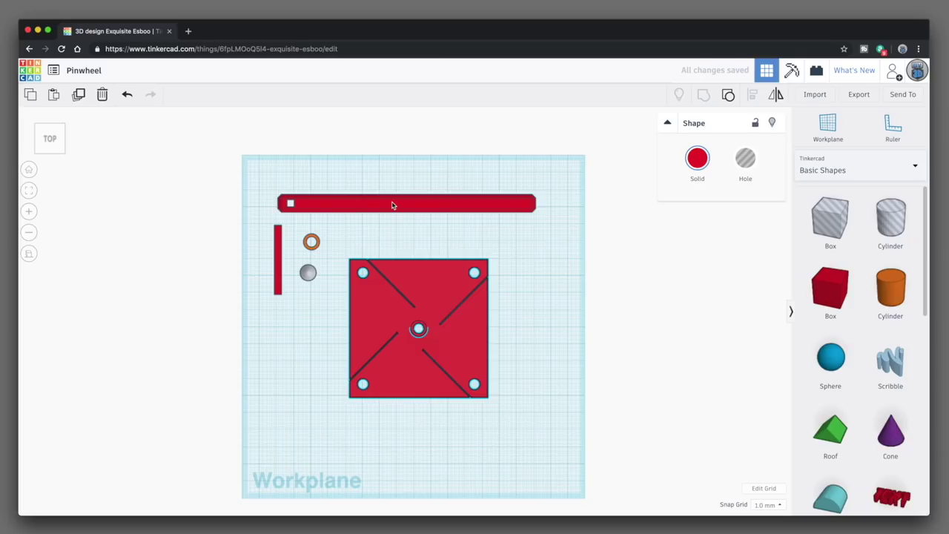
drag(391, 203, 407, 222)
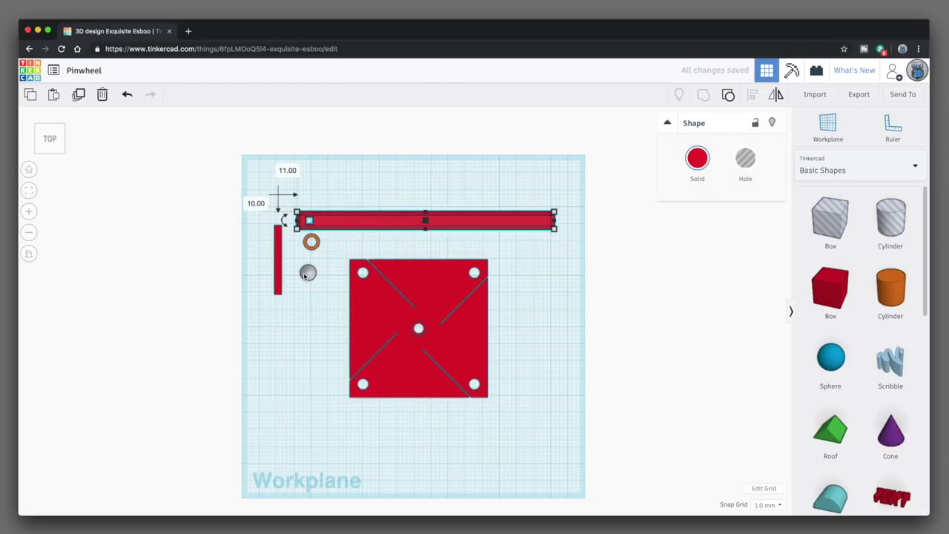
drag(309, 273, 315, 319)
drag(315, 247, 519, 298)
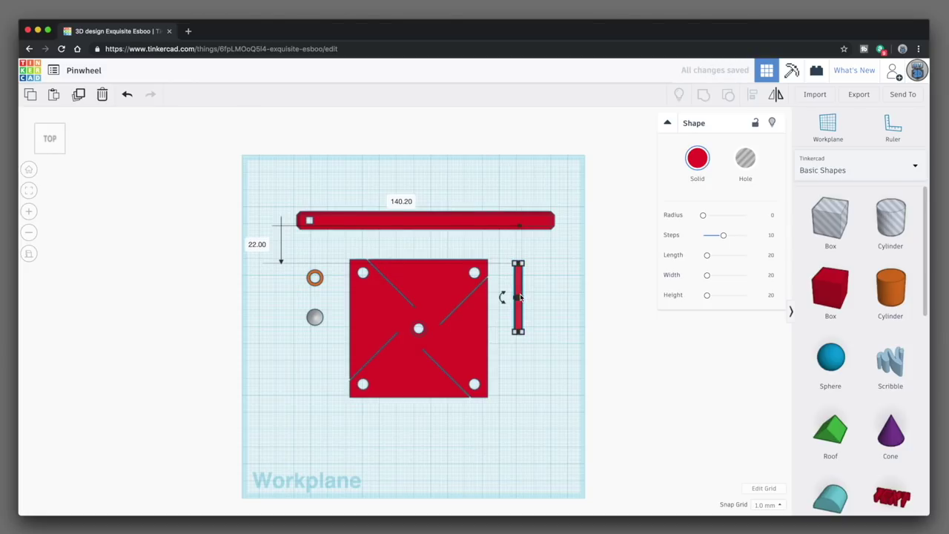
click(530, 351)
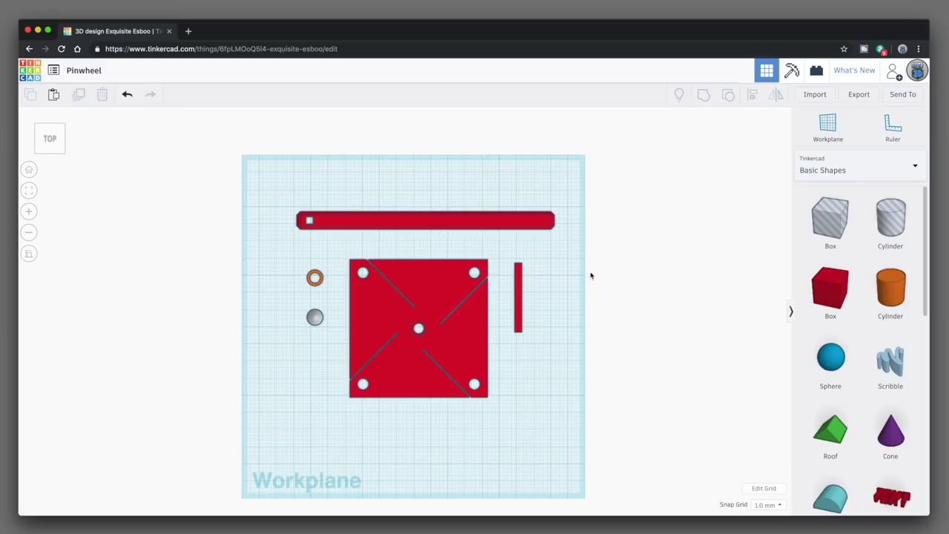
Step: Export everything in the design as an STL file and load Pinwheel.stl onto the build plate in PrusaSlicer
click(860, 95)
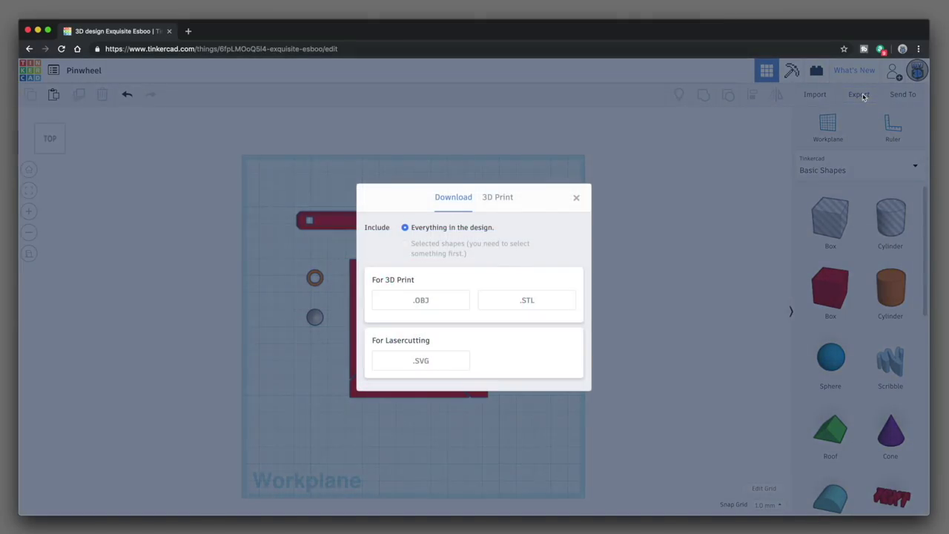
click(526, 299)
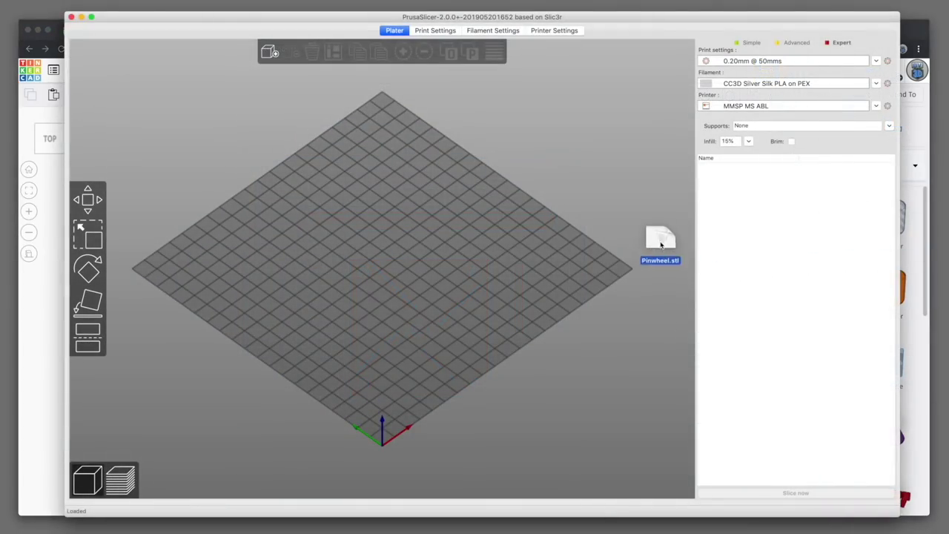
drag(663, 245, 465, 289)
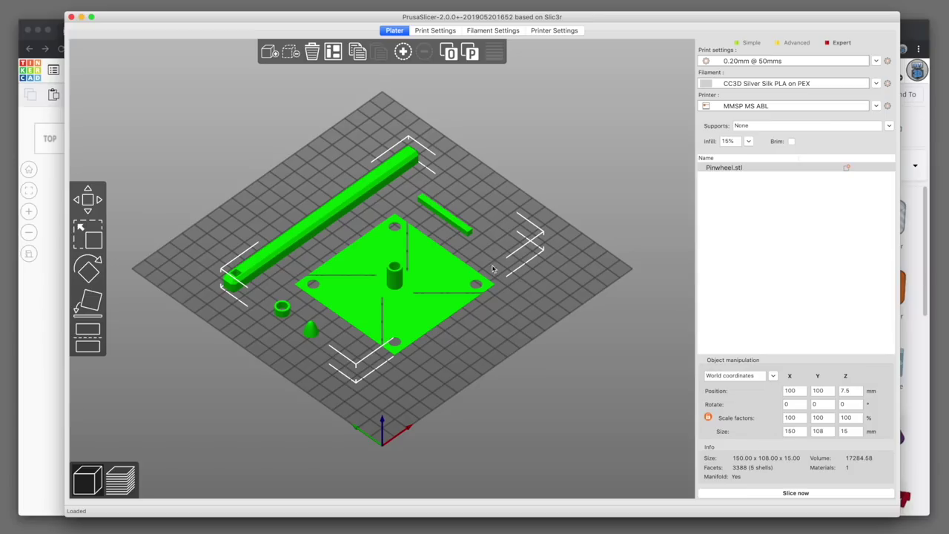
Step: Slice the pinwheel and send its G-code to the printer, switching to OctoPrint in the browser
click(811, 493)
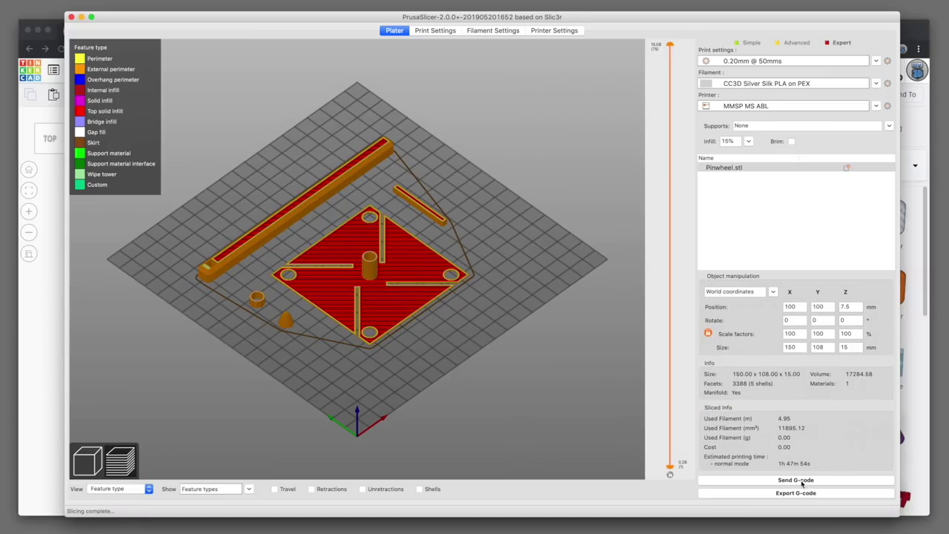
click(802, 481)
click(432, 204)
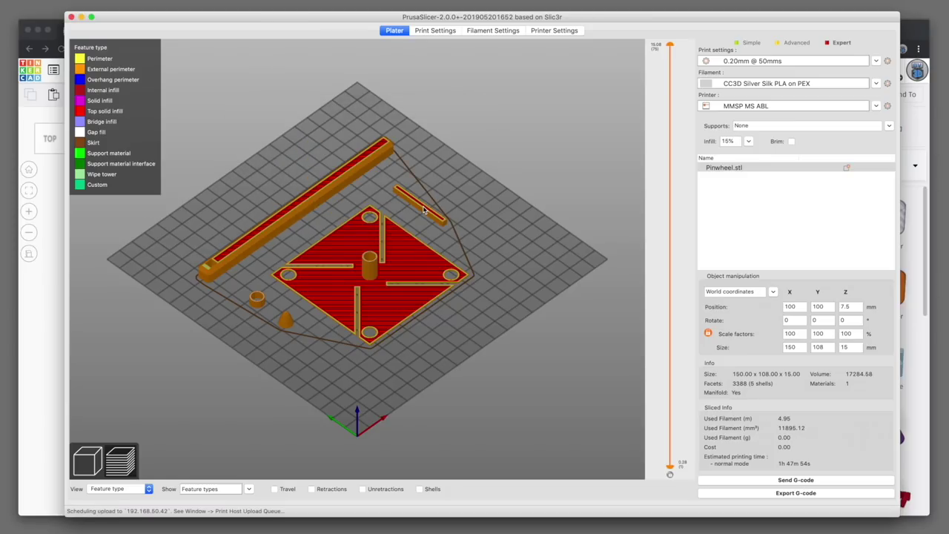
click(30, 254)
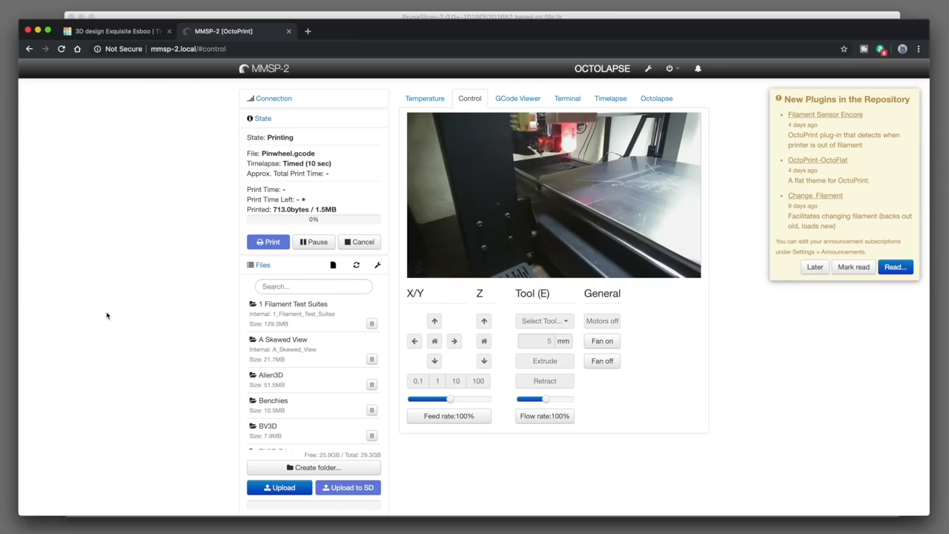